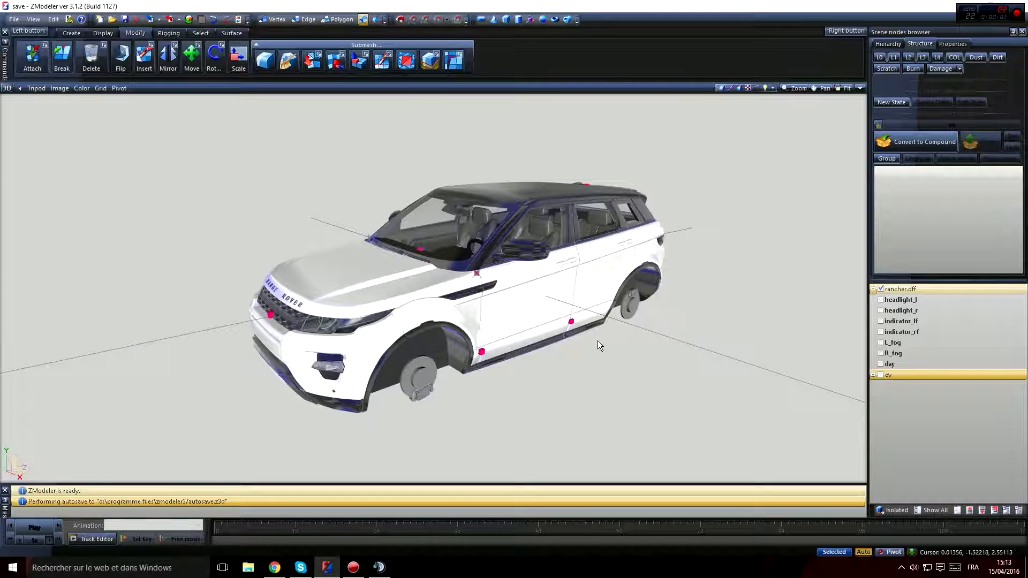
Step: Examine the Range Rover's exterior and its interior around the dashboard, steering wheel and front seats
middle_drag(597, 340, 526, 362)
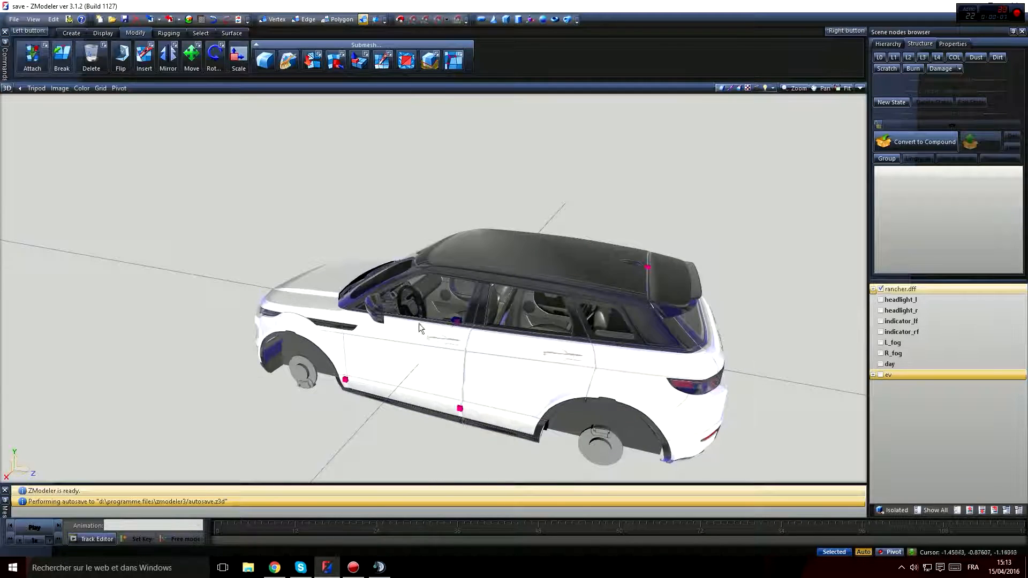
scroll(425, 301, up, 3)
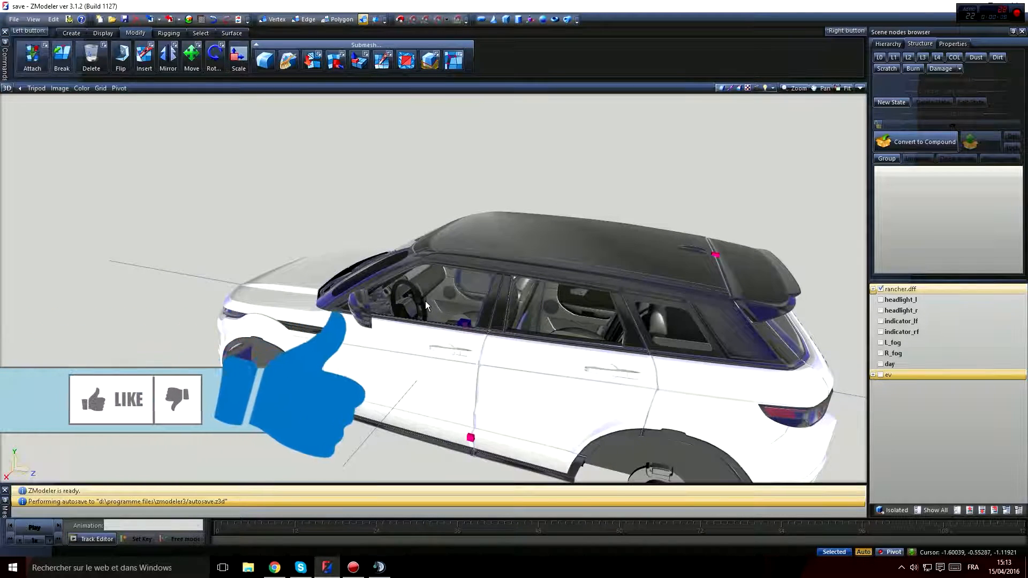
scroll(425, 301, up, 5)
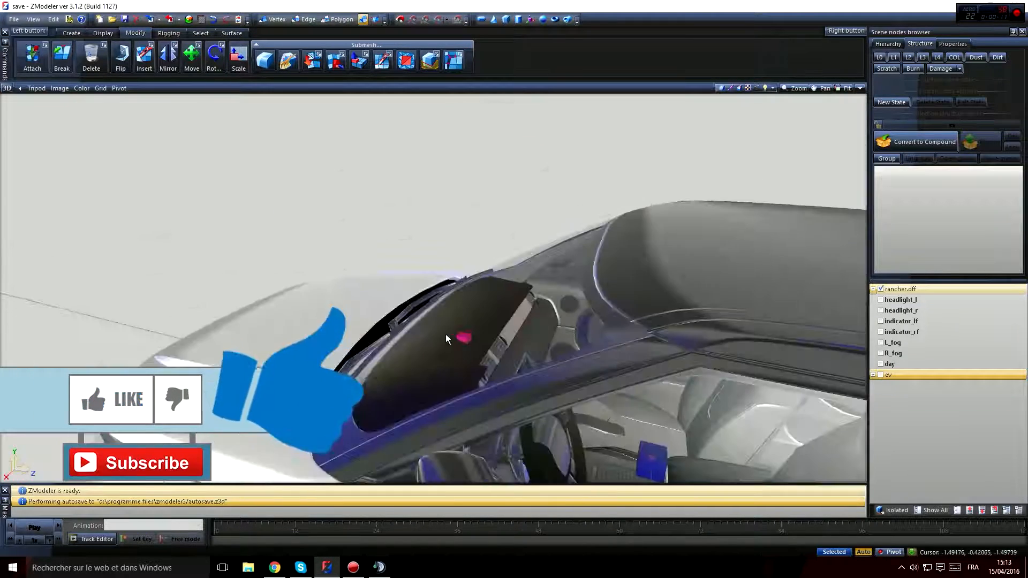
middle_drag(445, 339, 424, 315)
scroll(313, 325, up, 3)
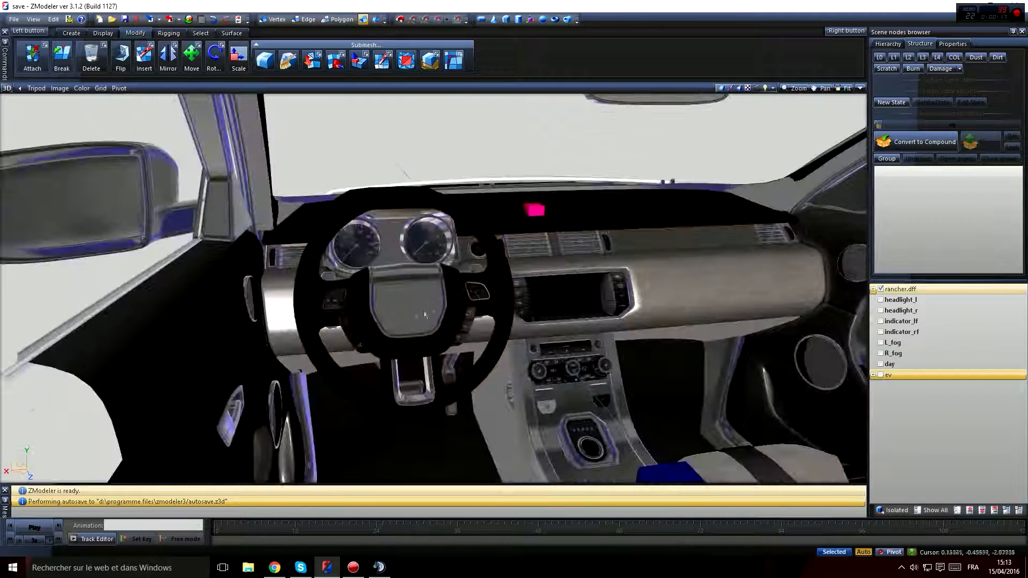
middle_drag(546, 204, 427, 292)
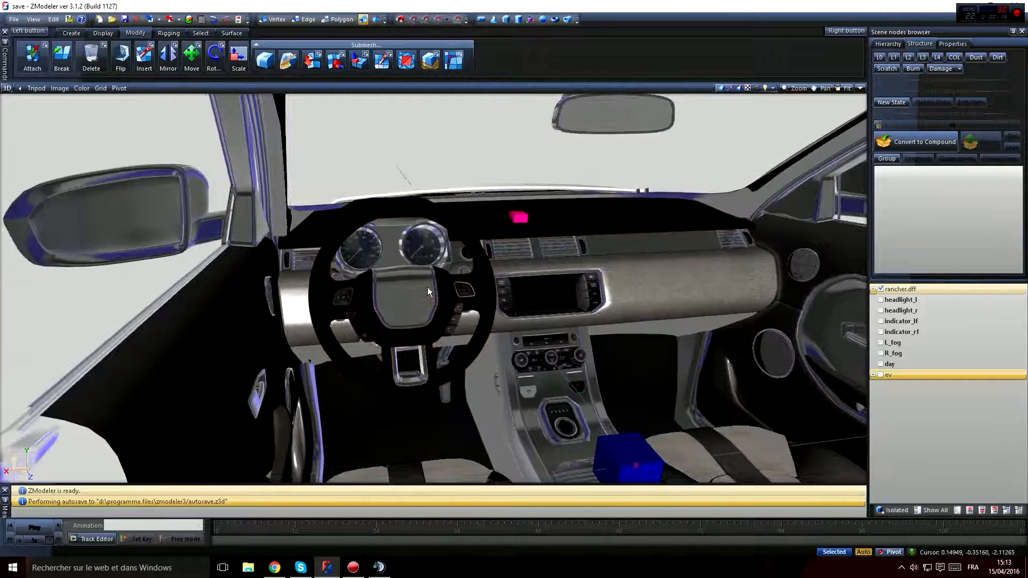
scroll(428, 289, down, 2)
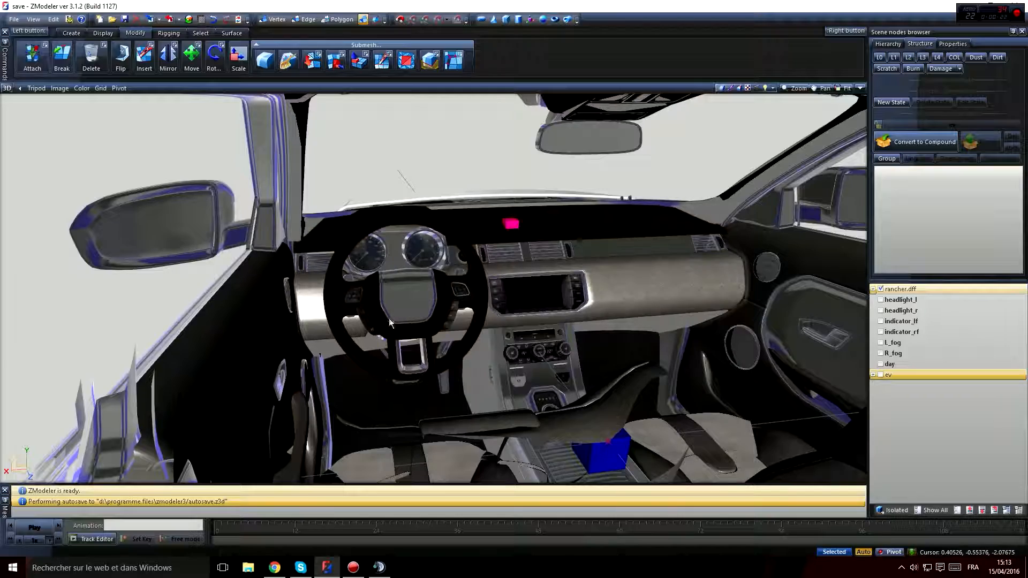
middle_drag(387, 318, 814, 273)
Step: Expand the rancher.dff hierarchy down to the parts of chassis_dummy, hide all nodes and show only the chassis part
click(873, 289)
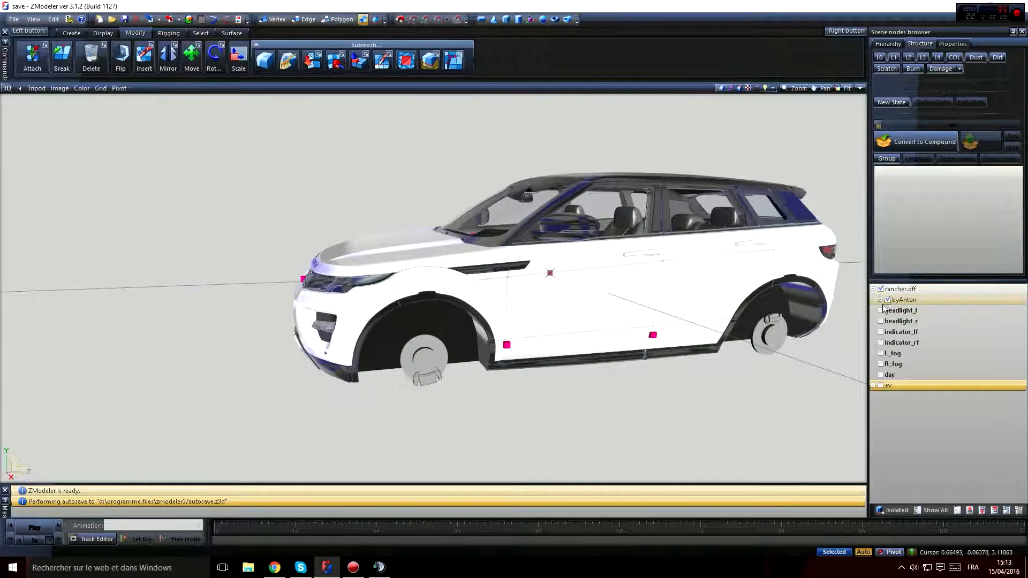
click(879, 300)
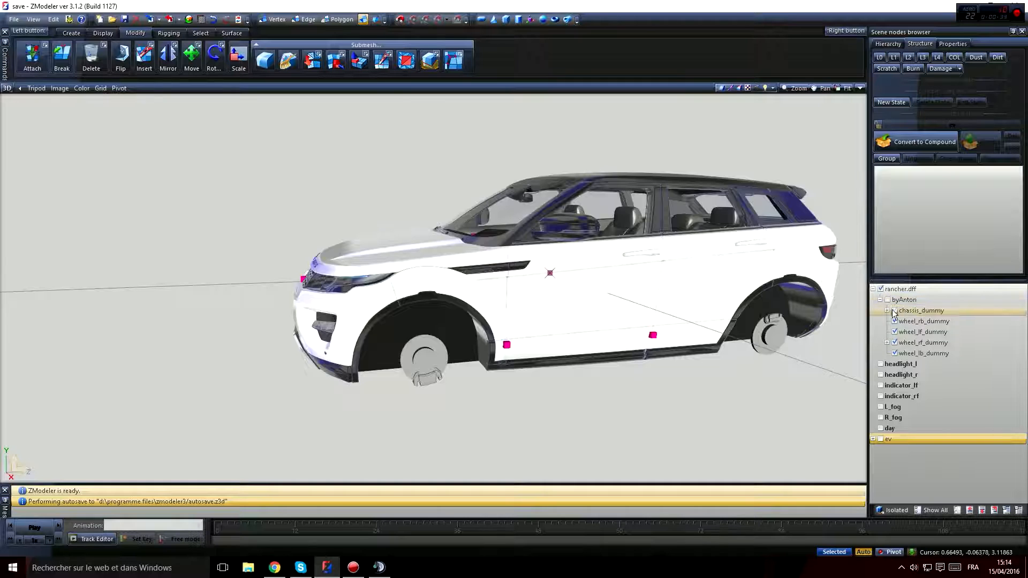
click(894, 310)
click(894, 321)
click(893, 332)
click(893, 343)
click(894, 310)
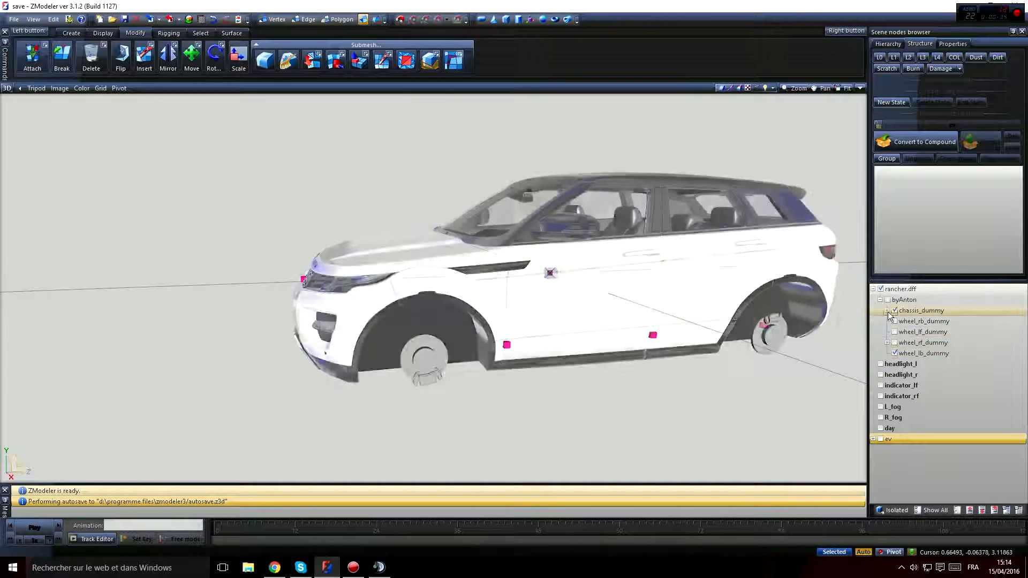
click(887, 311)
scroll(902, 376, down, 4)
click(958, 512)
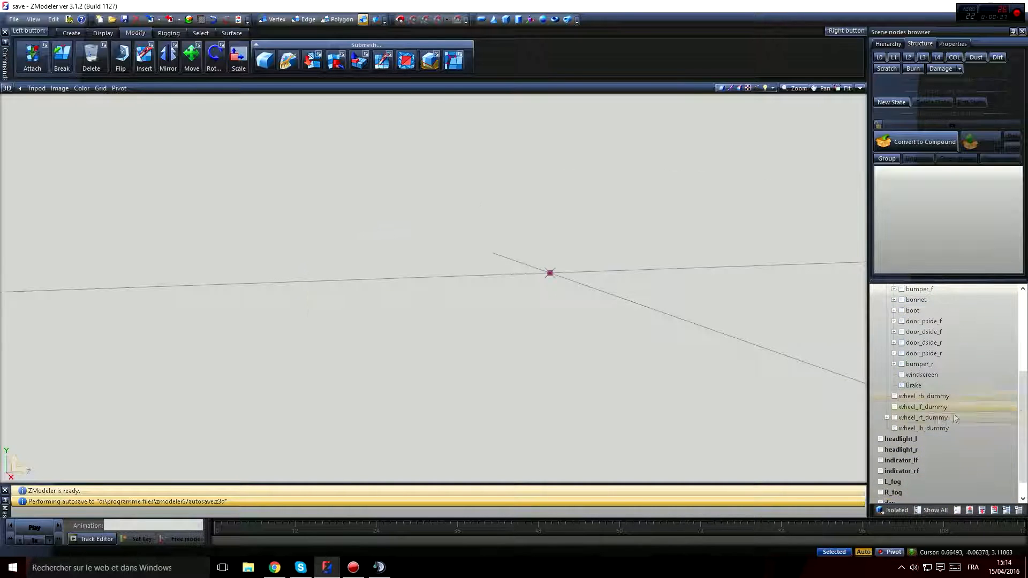
scroll(928, 395, up, 5)
click(901, 322)
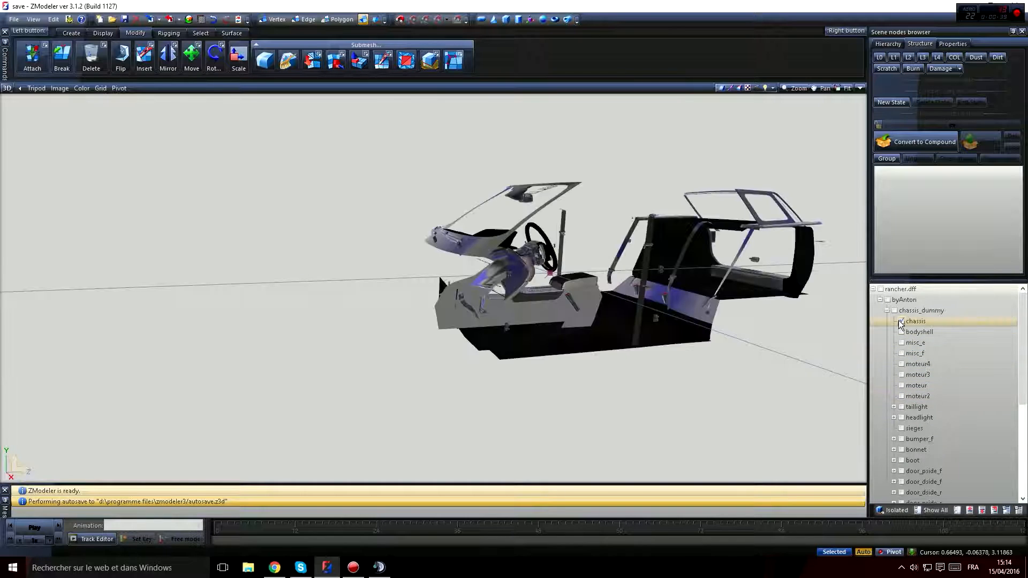
Step: Inspect the steering wheel and dashboard in the isolated chassis, and collapse the rancher.dff hierarchy
middle_drag(672, 367, 639, 374)
scroll(434, 268, up, 3)
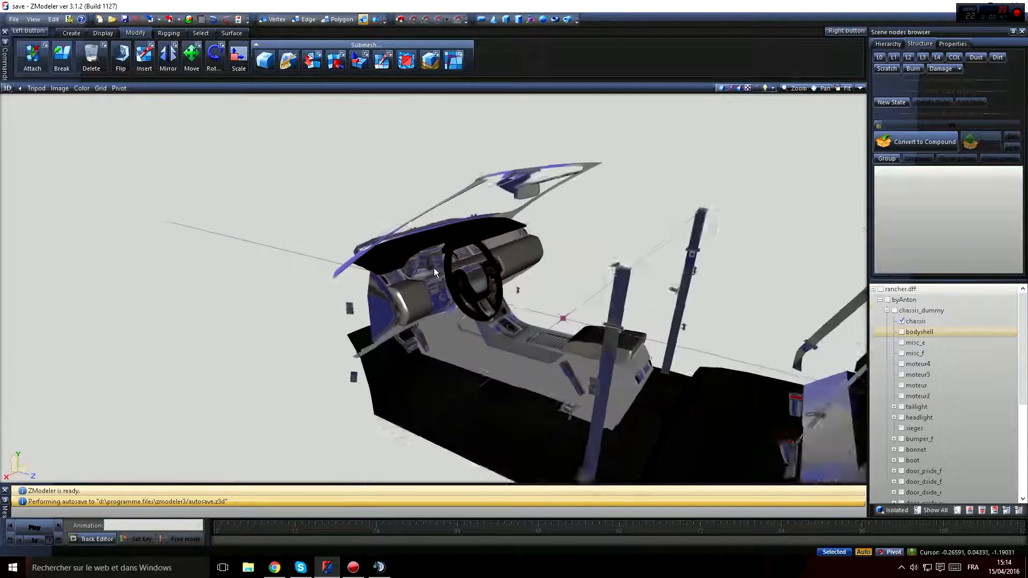
scroll(434, 268, up, 3)
middle_drag(435, 268, 490, 257)
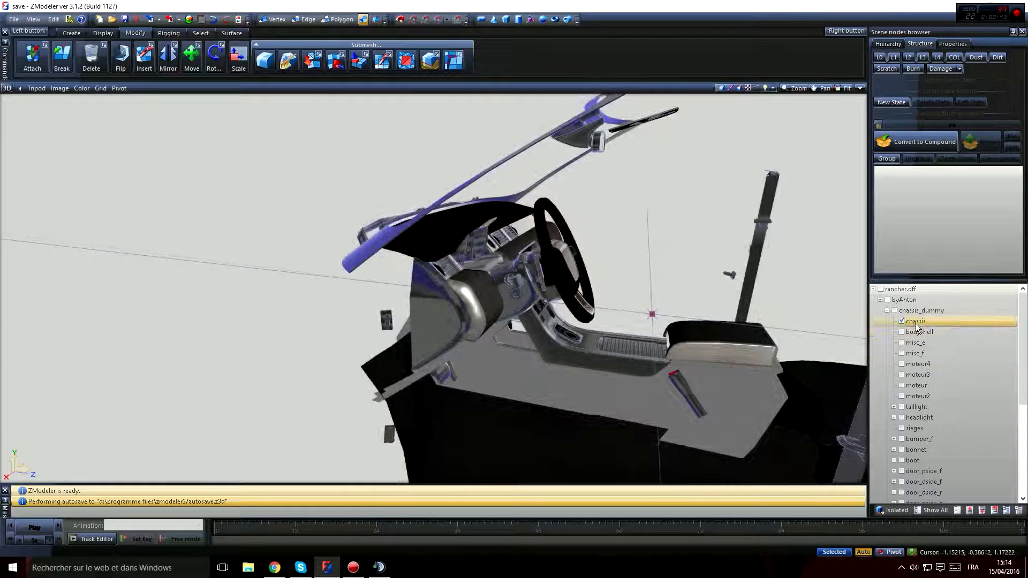
scroll(731, 341, down, 1)
middle_drag(732, 341, 776, 336)
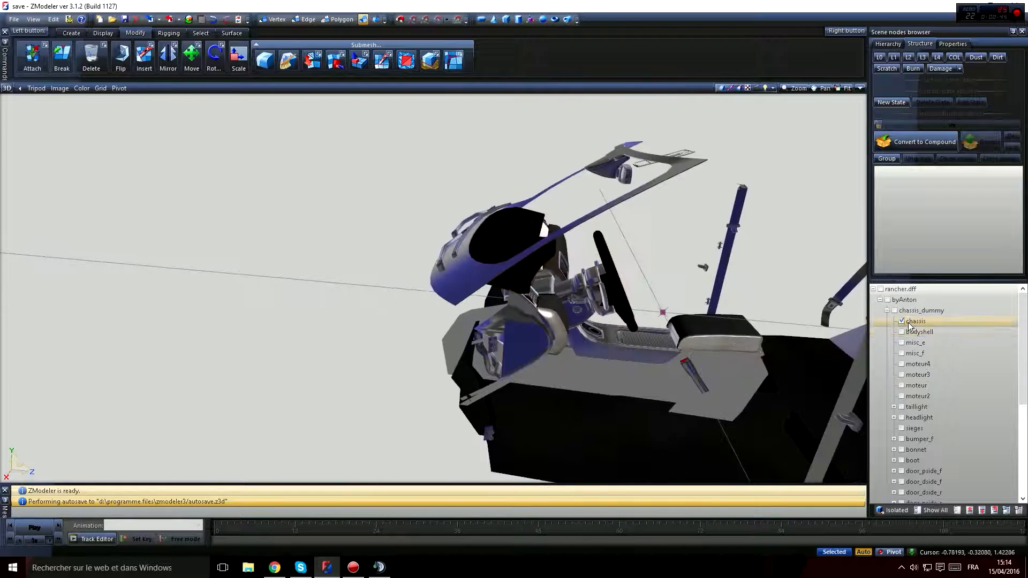
click(872, 291)
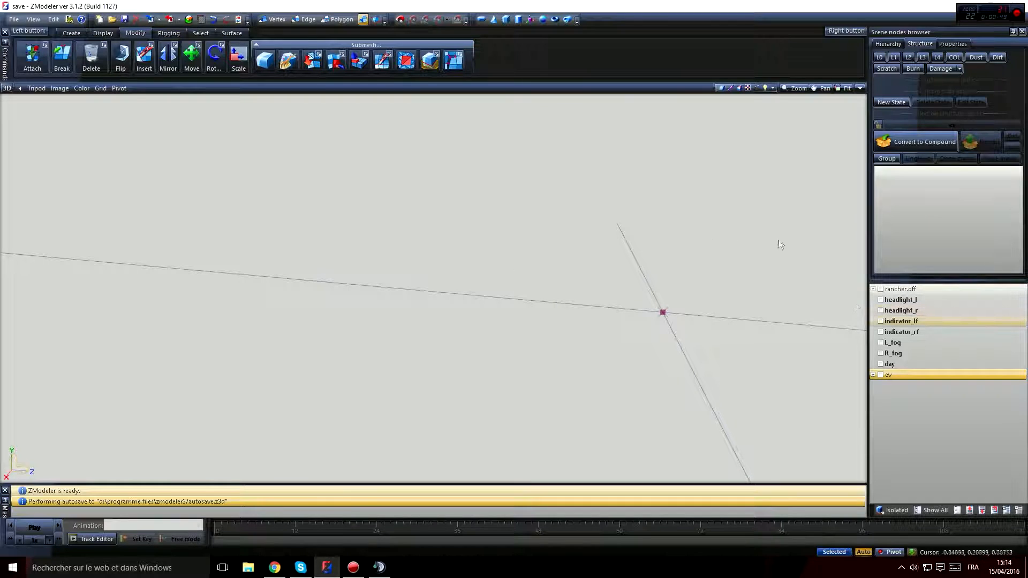
Step: Start an import and select baller_hi.yft in the baller subfolder of the Evoque folder
click(151, 19)
click(510, 194)
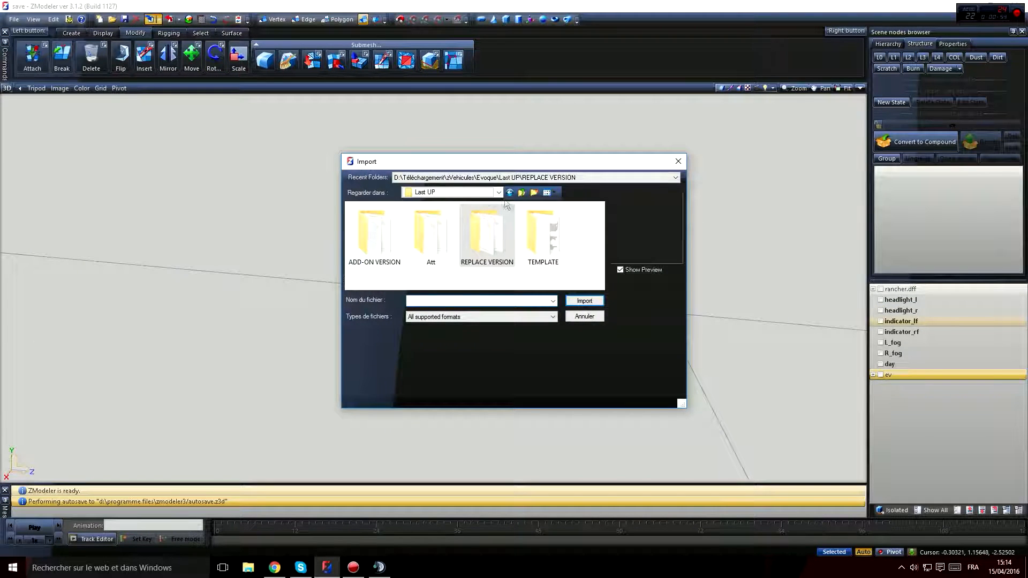
click(522, 192)
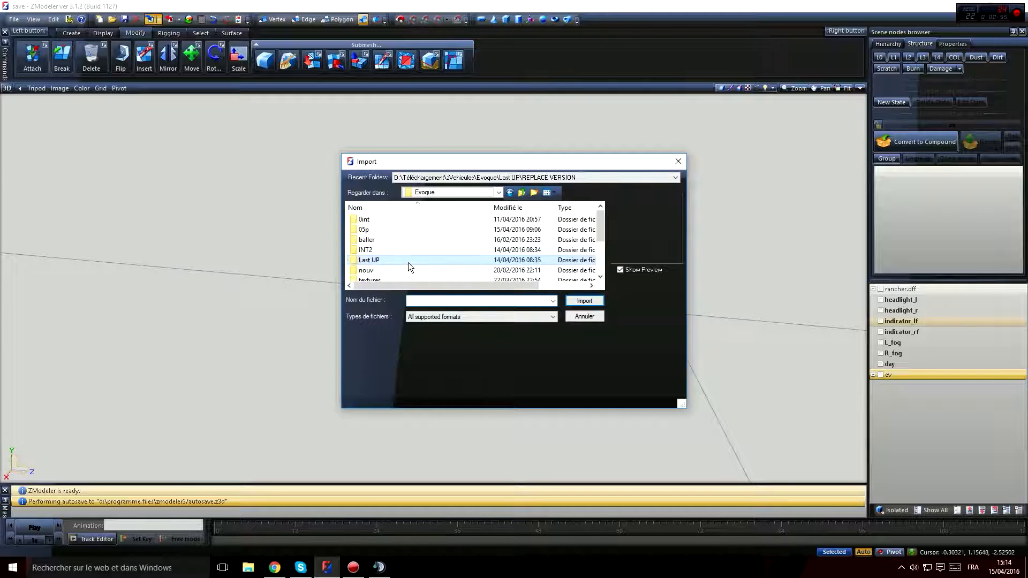
double_click(367, 241)
click(376, 230)
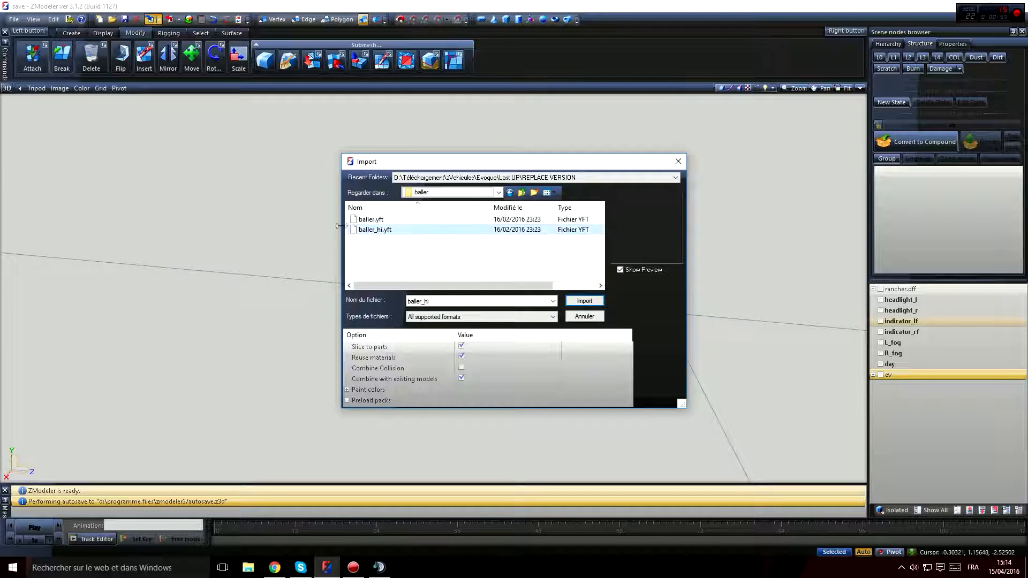
Step: Delete kc767+hi.ytd from the preload packs and import the baller_hi model
scroll(492, 386, down, 5)
click(487, 391)
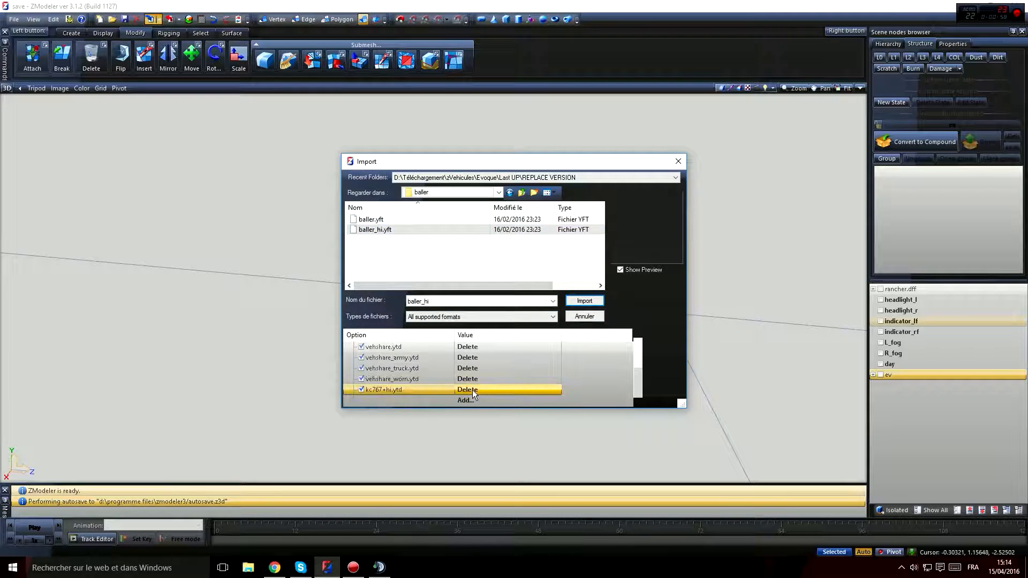
click(472, 390)
click(572, 303)
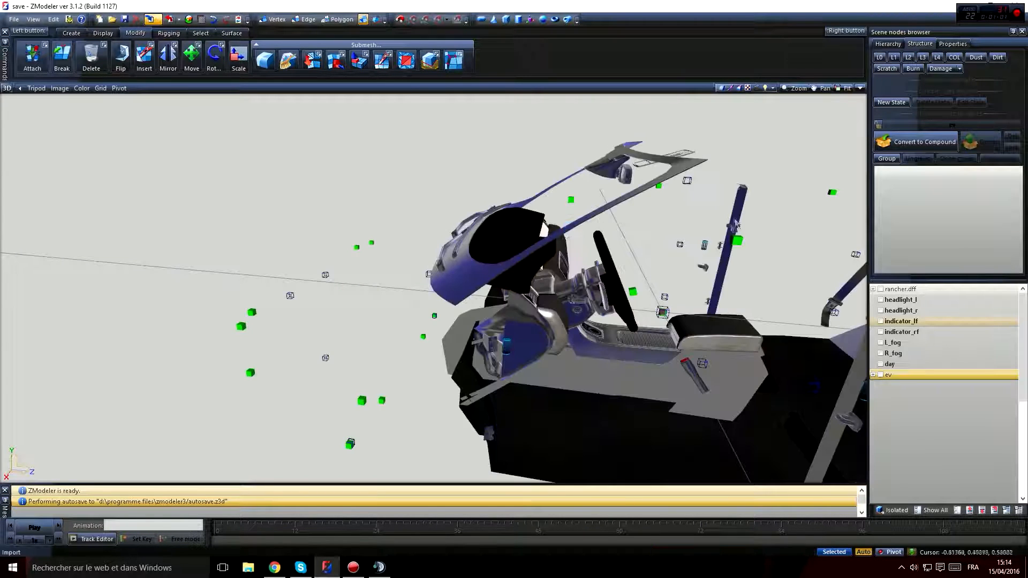
Step: Display the L0 detail level of the imported vehicle and collapse the rancher.dff hierarchy
click(881, 57)
scroll(886, 324, up, 5)
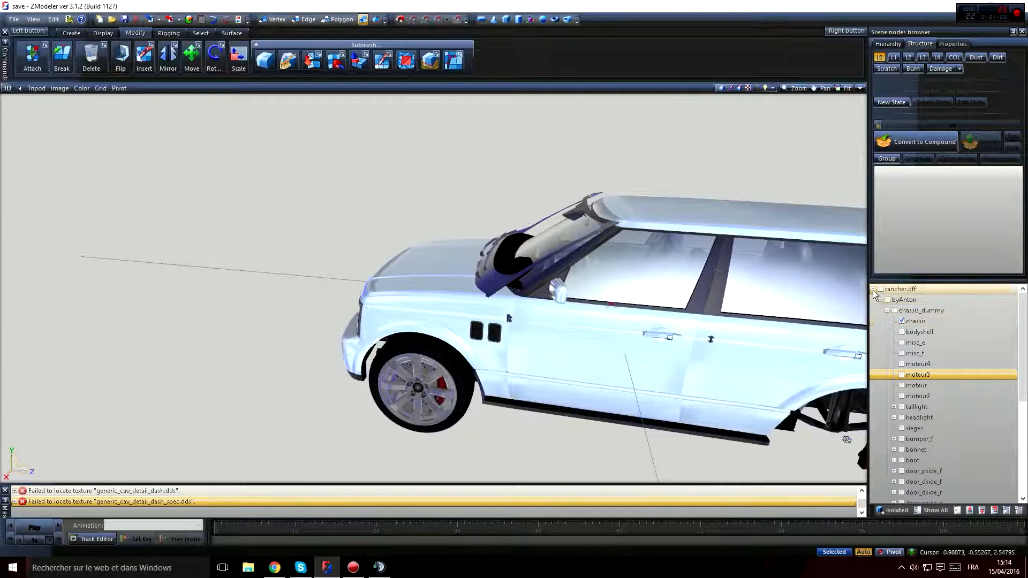
click(873, 290)
scroll(611, 317, down, 3)
middle_drag(611, 317, 677, 305)
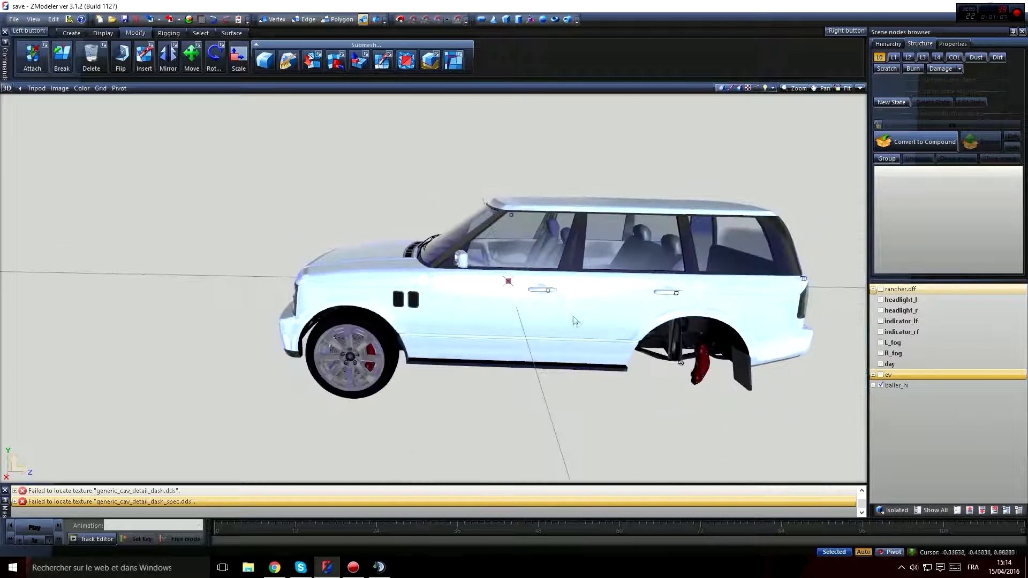
middle_drag(573, 320, 627, 319)
Step: Select steeringwheel, seat_dside_f and seat_pside_f inside baller_hi and move them out to the top level of the scene
click(873, 385)
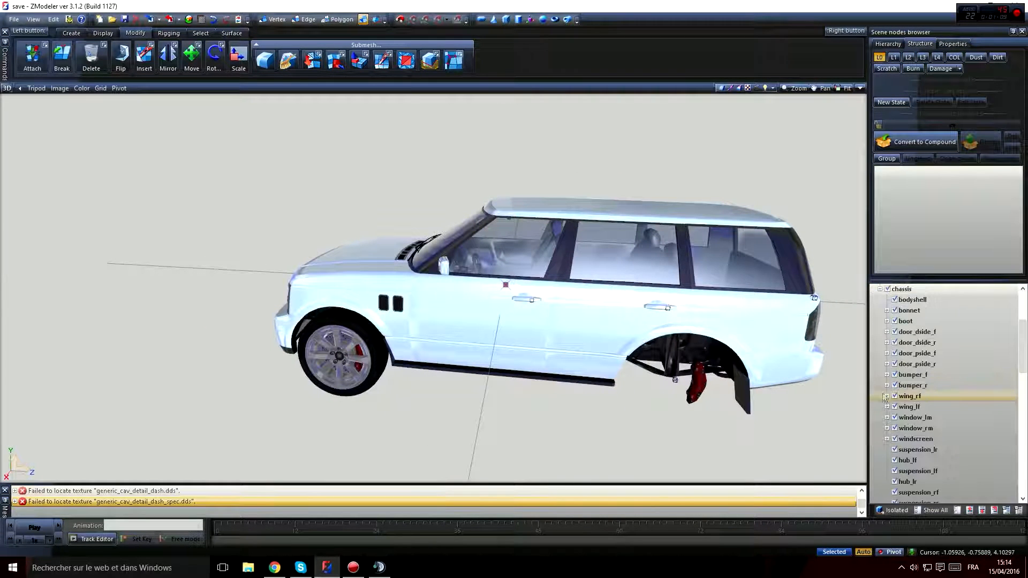
drag(1022, 350, 1023, 434)
click(945, 439)
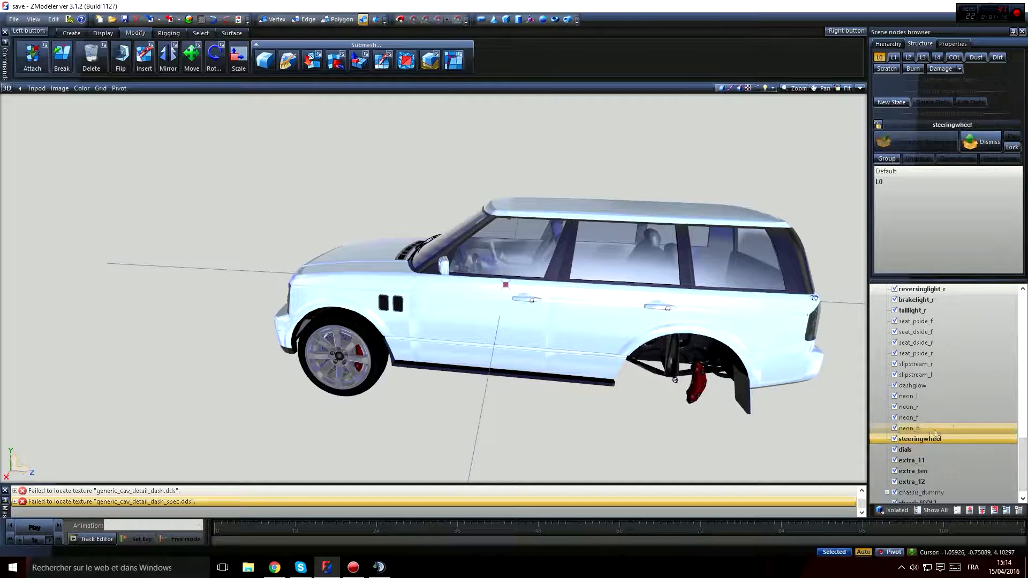
scroll(950, 378, down, 1)
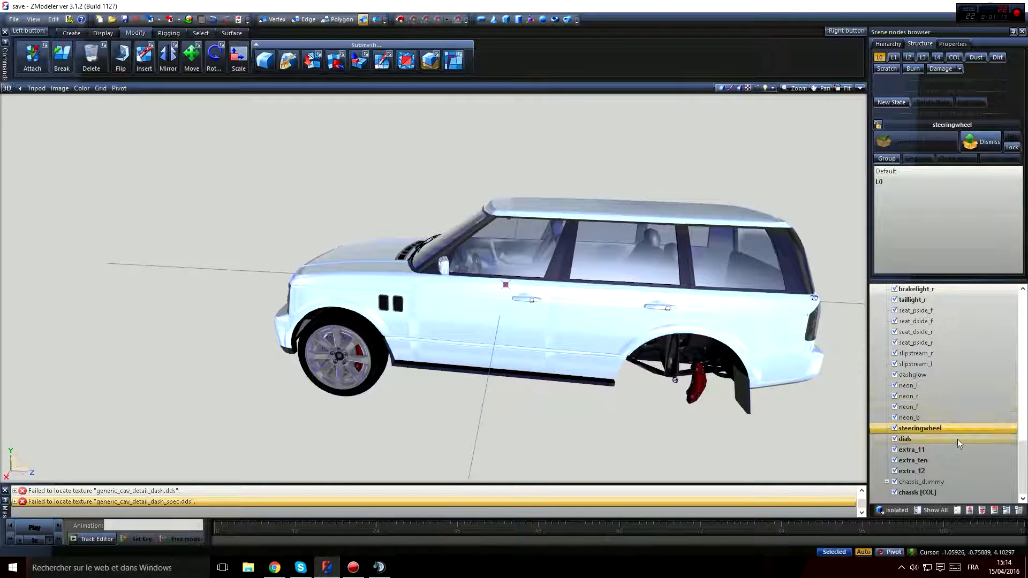
ctrl+click(936, 325)
ctrl+click(921, 310)
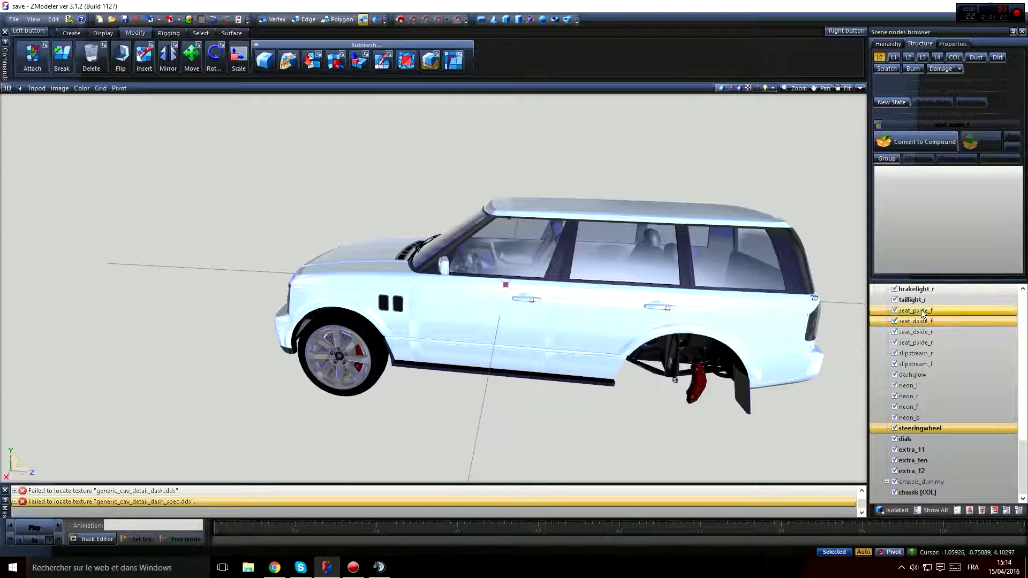
scroll(964, 399, up, 2)
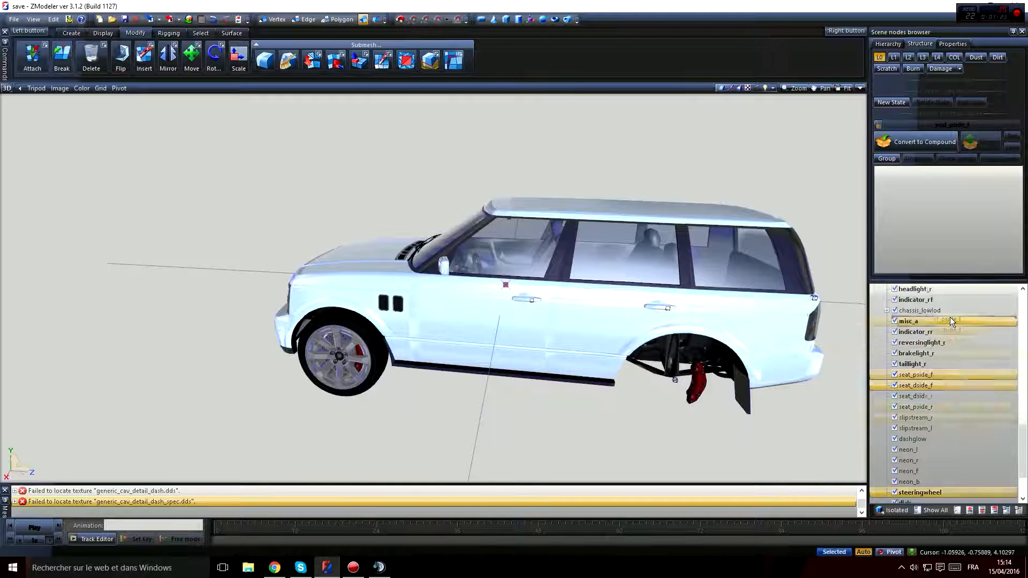
scroll(958, 343, up, 6)
click(963, 374)
drag(962, 380, 943, 377)
Step: Delete the remaining baller_hi hierarchy from the scene
right_click(889, 420)
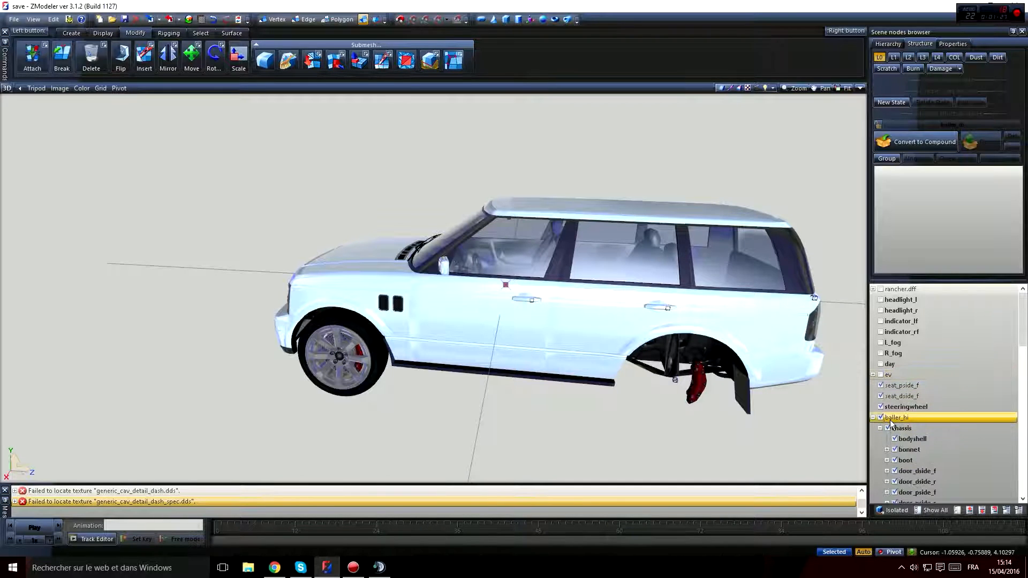
mouse_move(909, 428)
click(970, 431)
Step: Select steeringwheel, switch to the four-viewport layout, and set the User viewport to Left and the empty Left viewport to Front
click(907, 409)
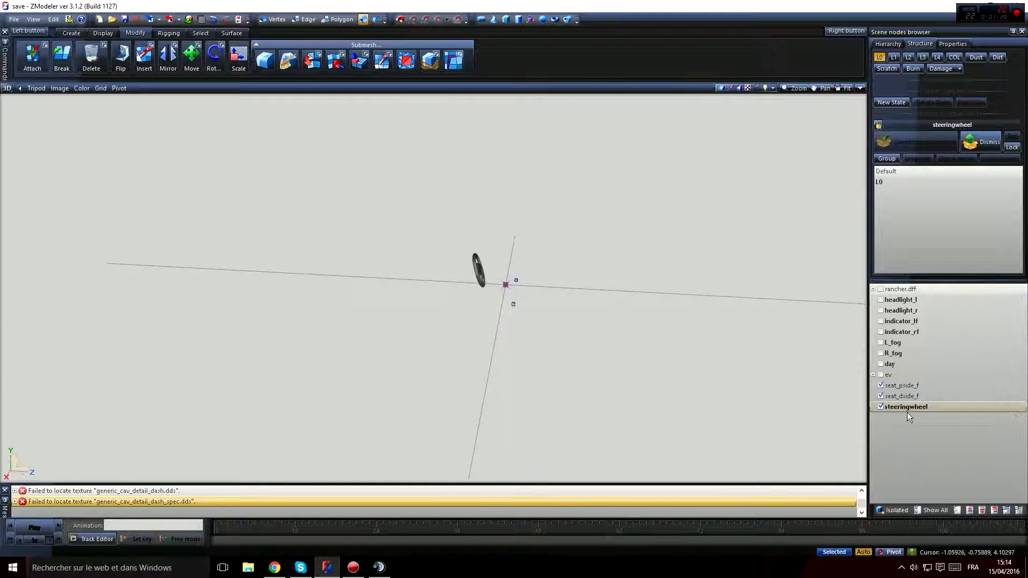
click(859, 88)
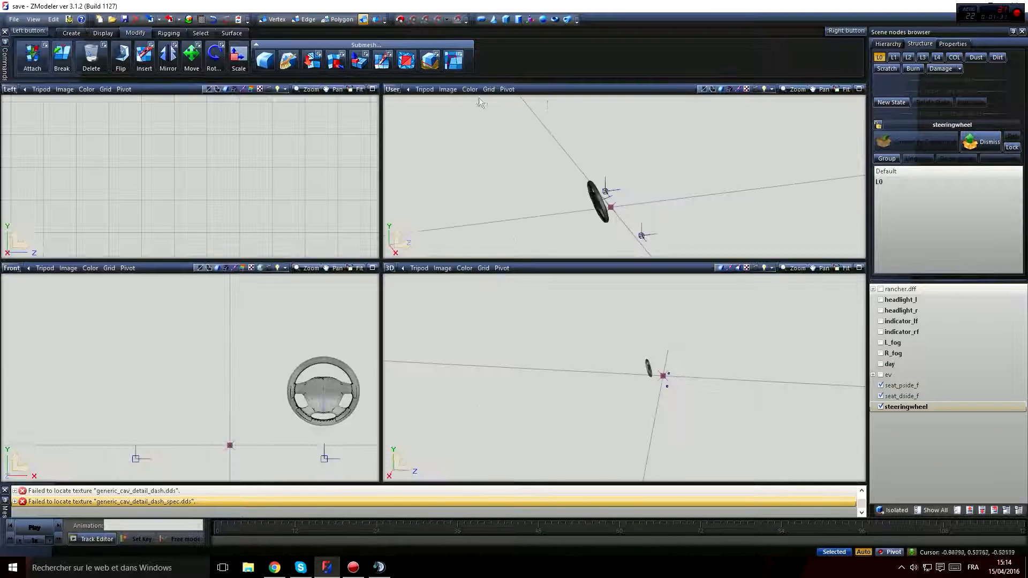
click(394, 89)
click(407, 123)
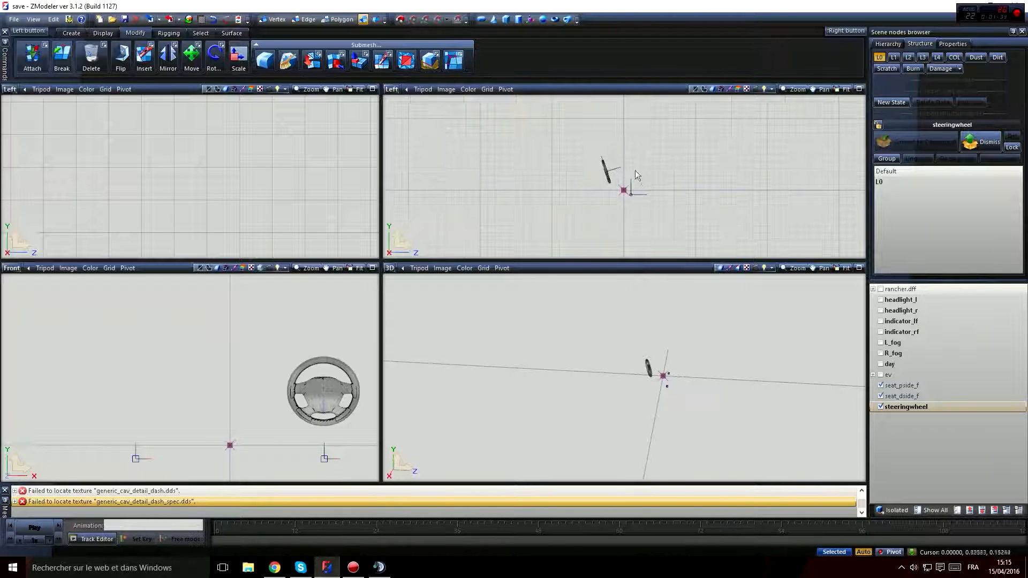
scroll(640, 200, up, 1)
click(9, 90)
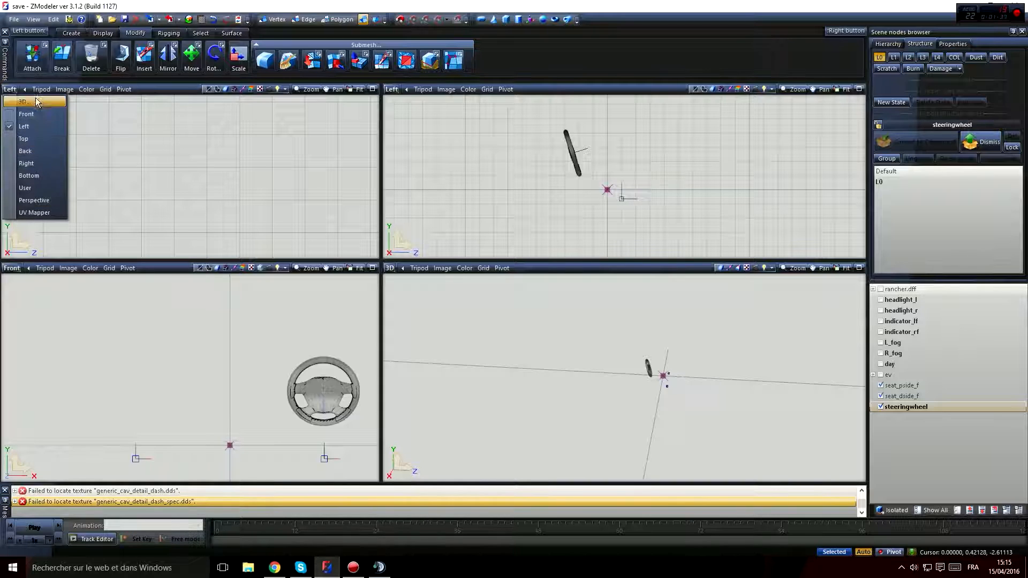
click(34, 114)
scroll(210, 163, up, 3)
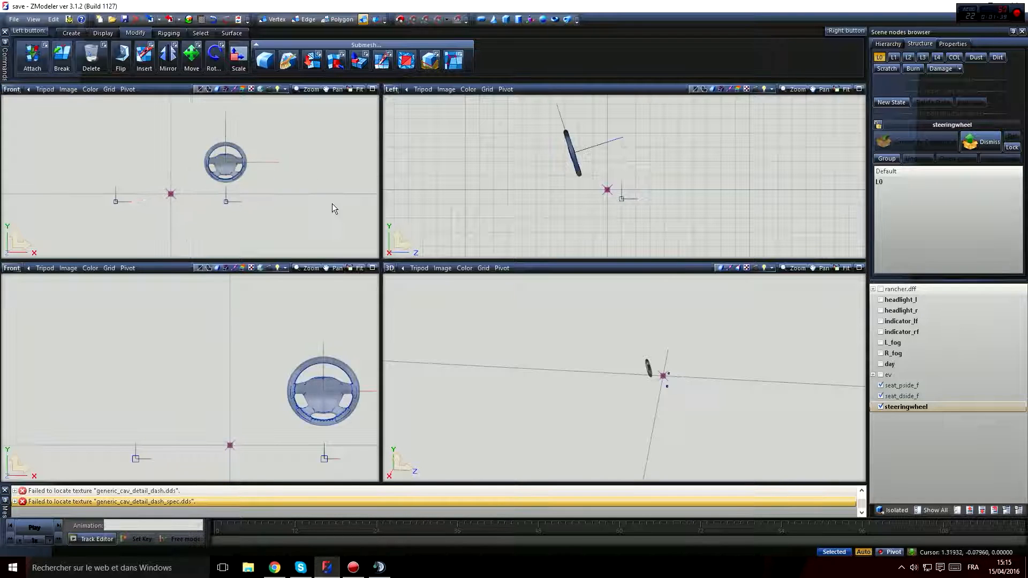
Step: Expand the rancher.dff hierarchy, leave only the chassis node under chassis_dummy visible, and select it
click(873, 290)
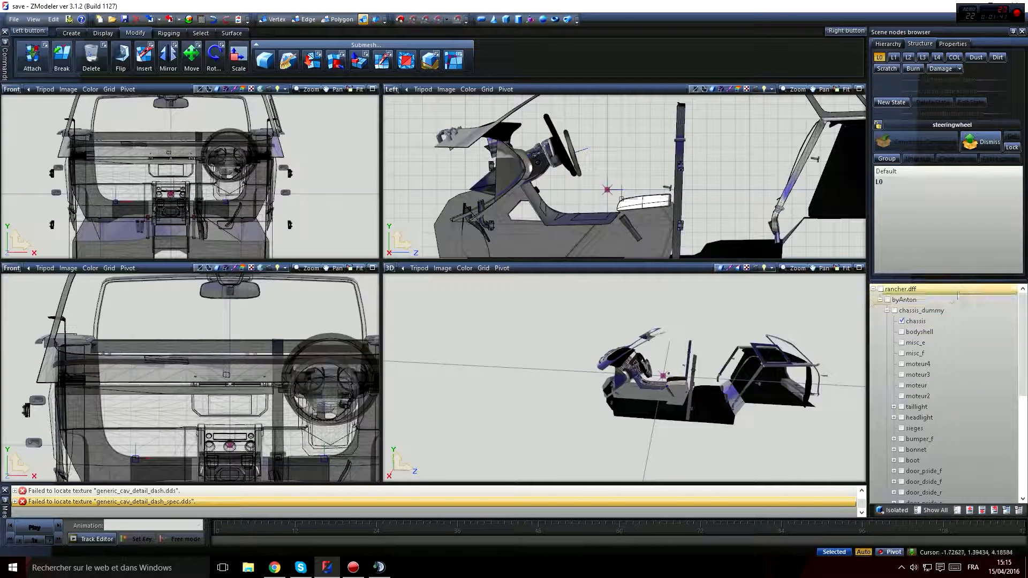
scroll(930, 365, down, 5)
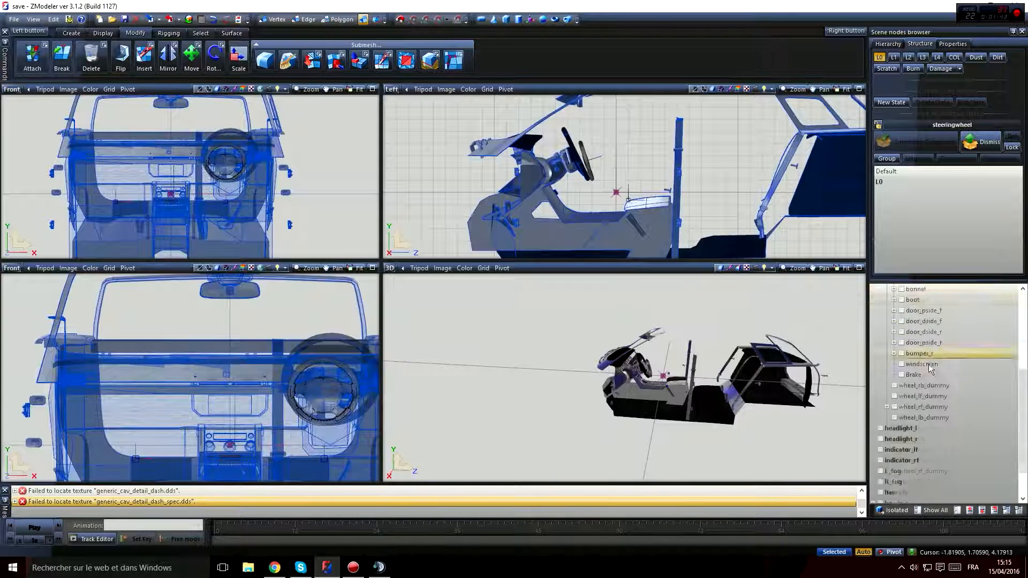
scroll(930, 366, down, 2)
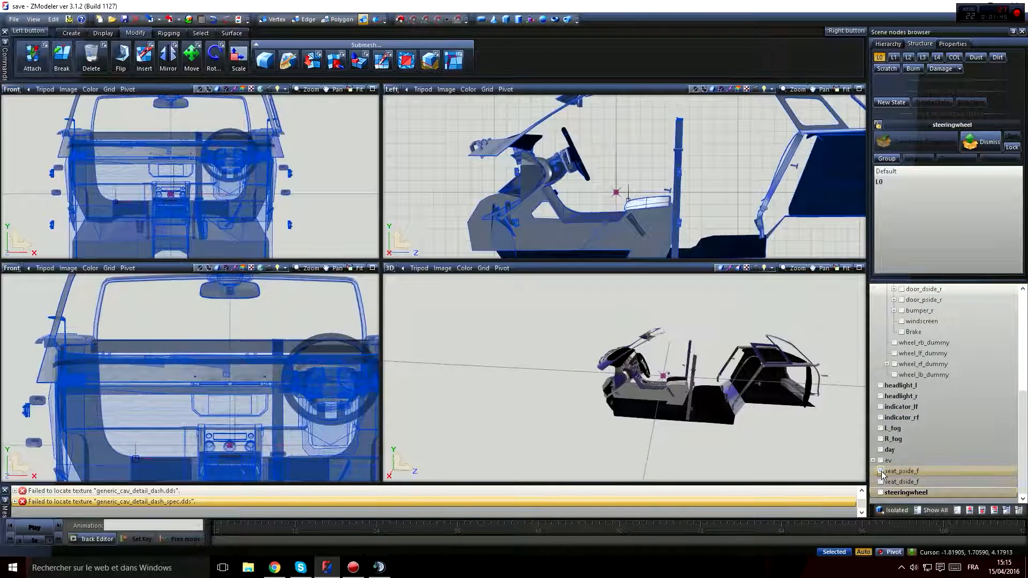
scroll(942, 428, up, 8)
click(930, 331)
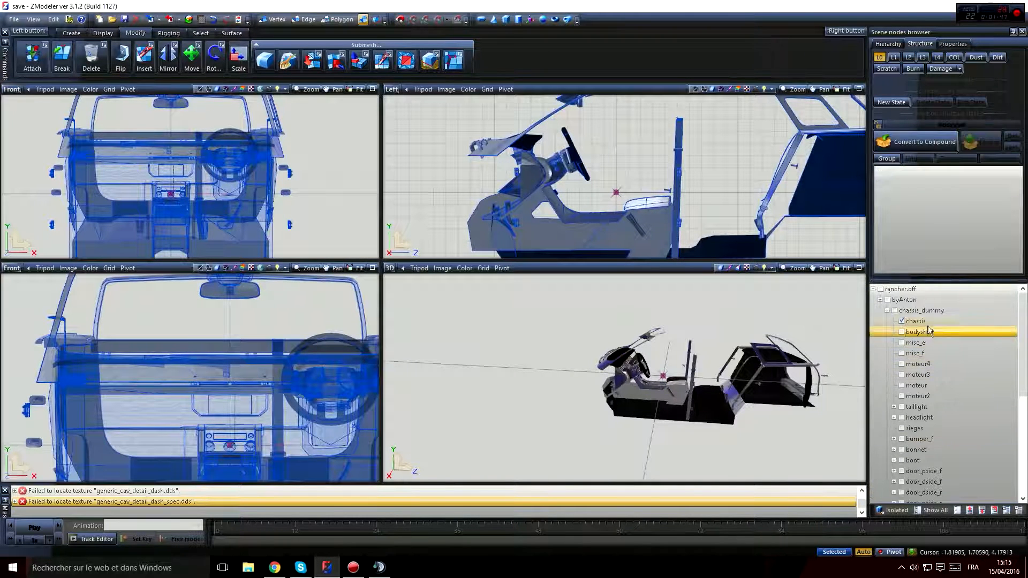
click(928, 321)
Step: Switch the second Front viewport to User, frame the chassis steering wheel up close, and maximize that viewport
click(11, 268)
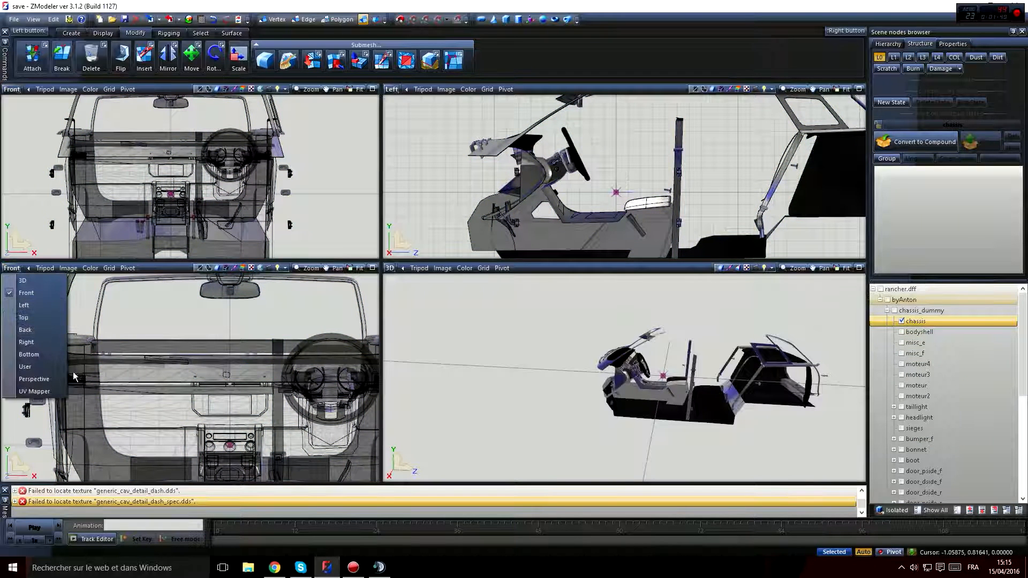
click(22, 378)
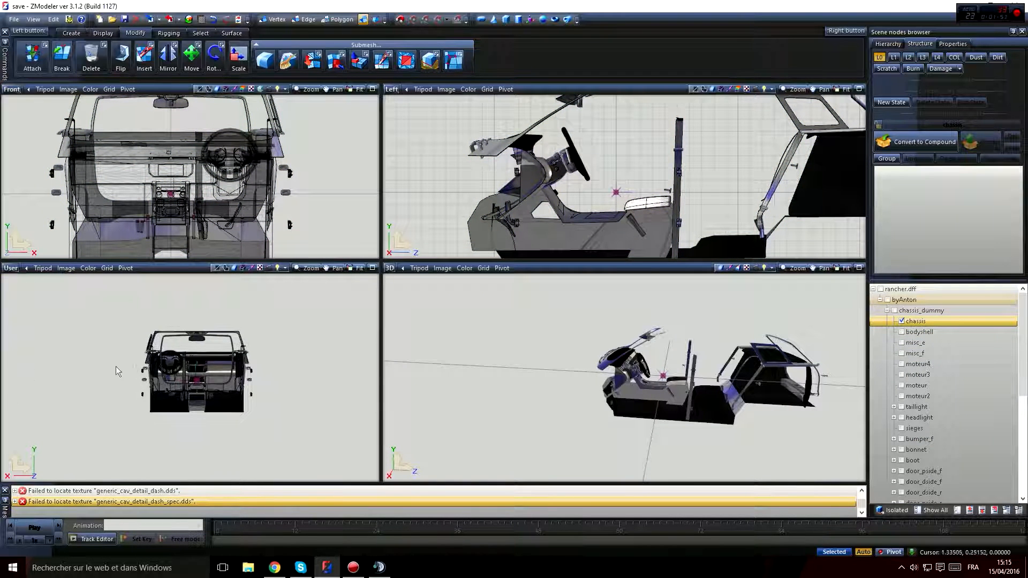
scroll(104, 367, up, 3)
alt+middle_drag(71, 366, 182, 393)
scroll(170, 361, up, 5)
click(11, 267)
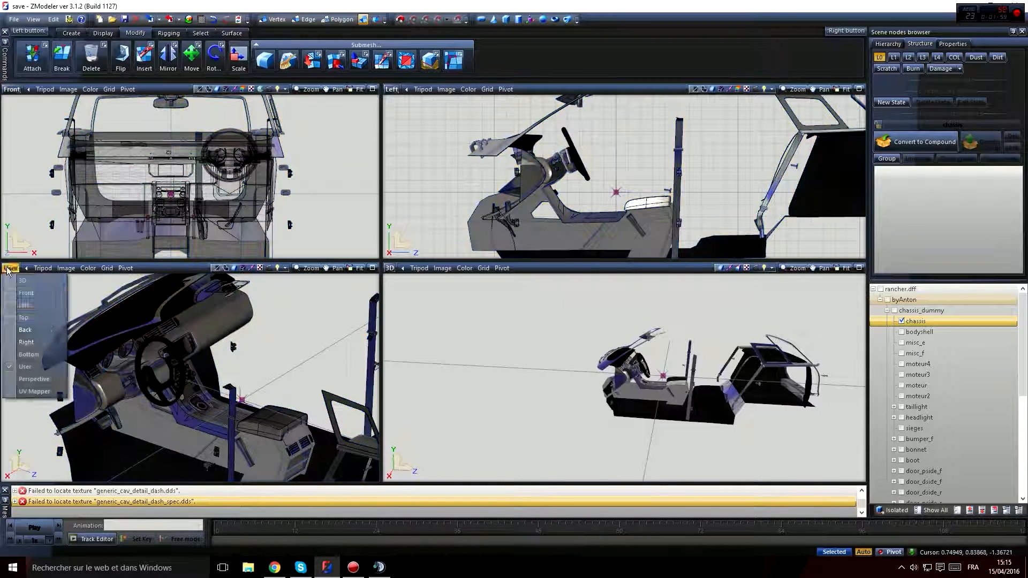
click(58, 367)
scroll(118, 373, up, 3)
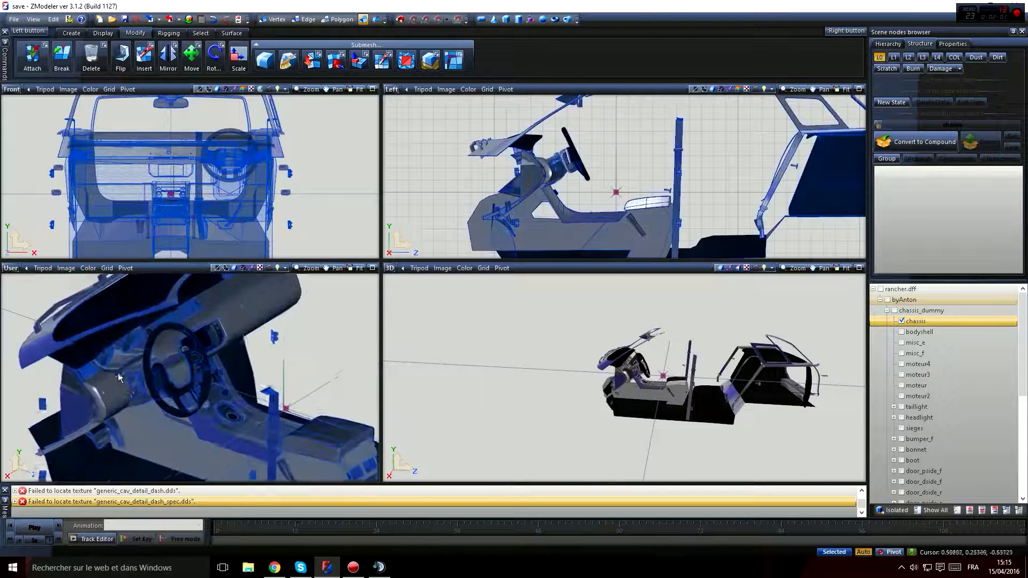
alt+middle_drag(118, 373, 219, 352)
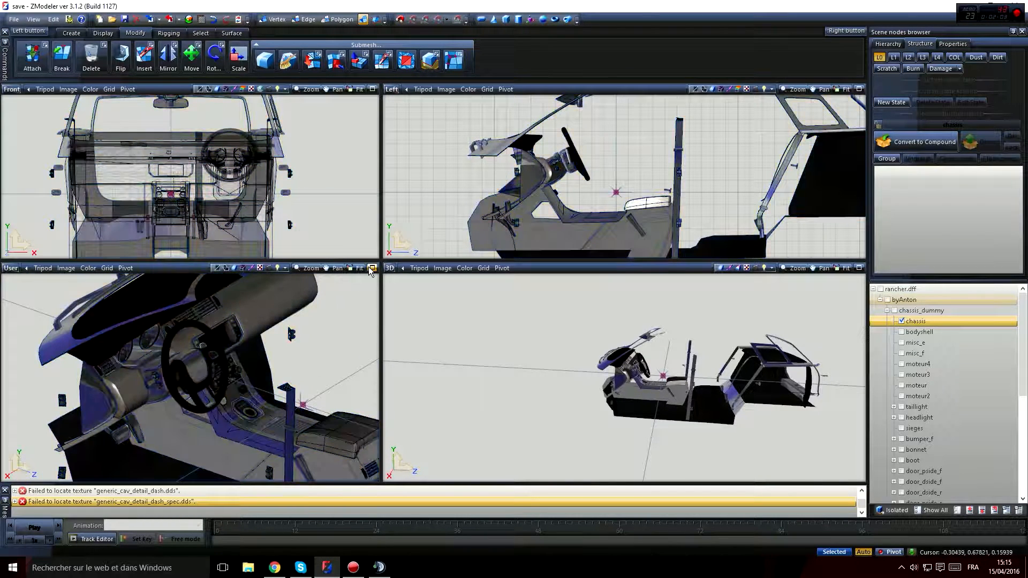
click(370, 269)
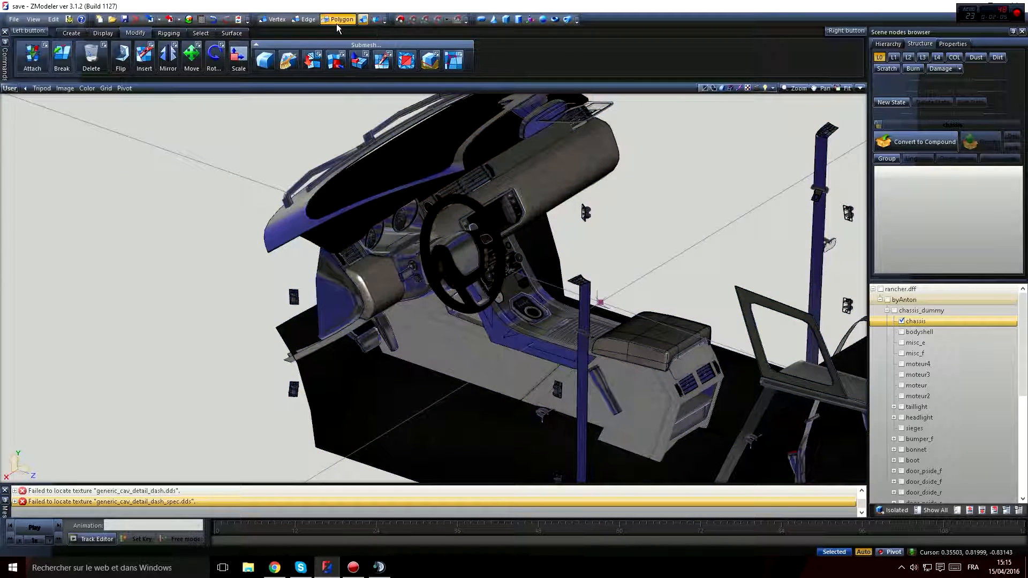
Step: In polygon mode, use Separated selection to select the chassis steering wheel's centre pad, its surround, and the side and upper rim sections
click(201, 33)
click(303, 55)
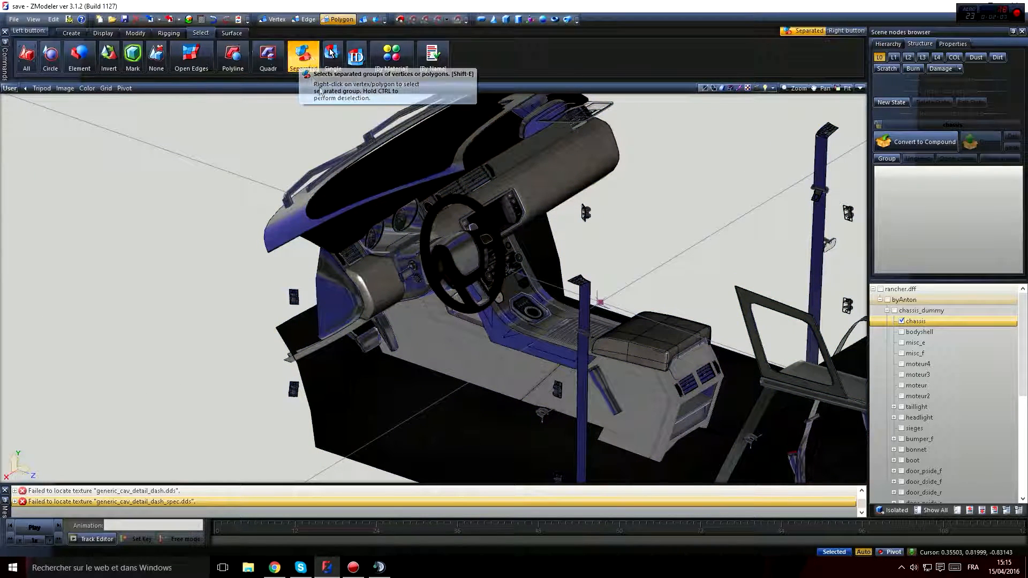
click(468, 273)
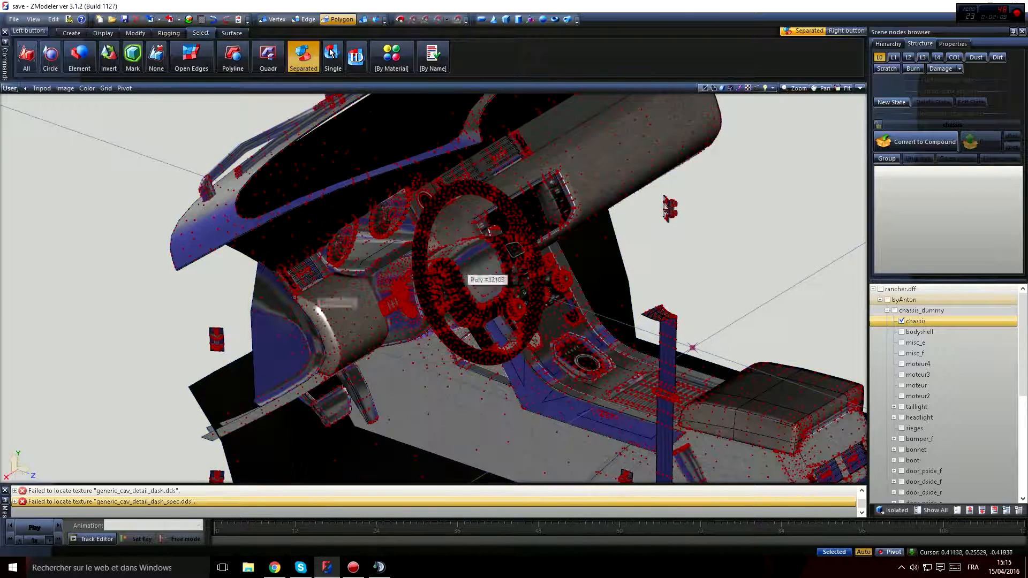
right_drag(58, 168, 117, 334)
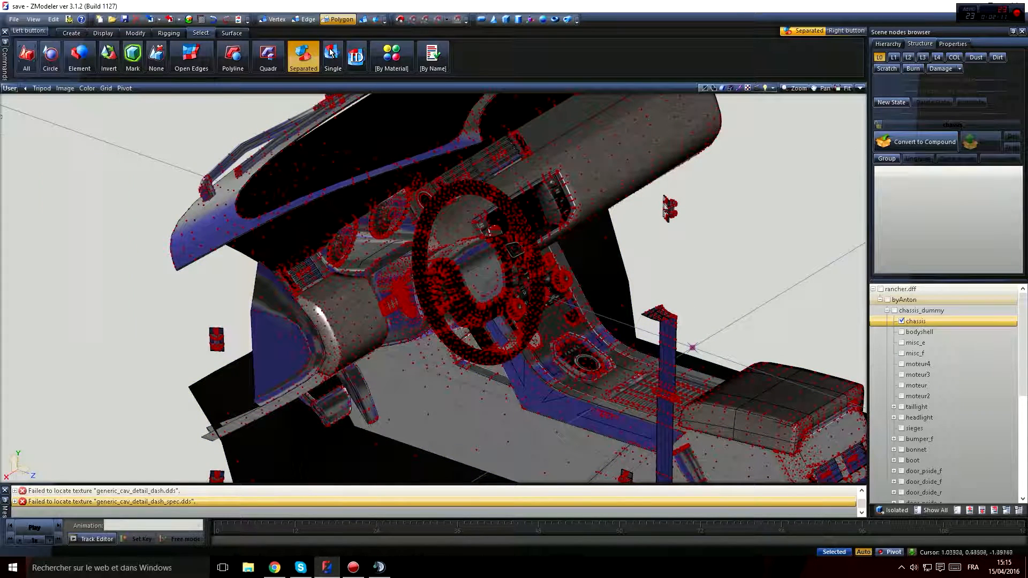
right_drag(5, 107, 102, 251)
right_drag(30, 139, 75, 271)
middle_drag(449, 316, 464, 294)
scroll(464, 293, up, 5)
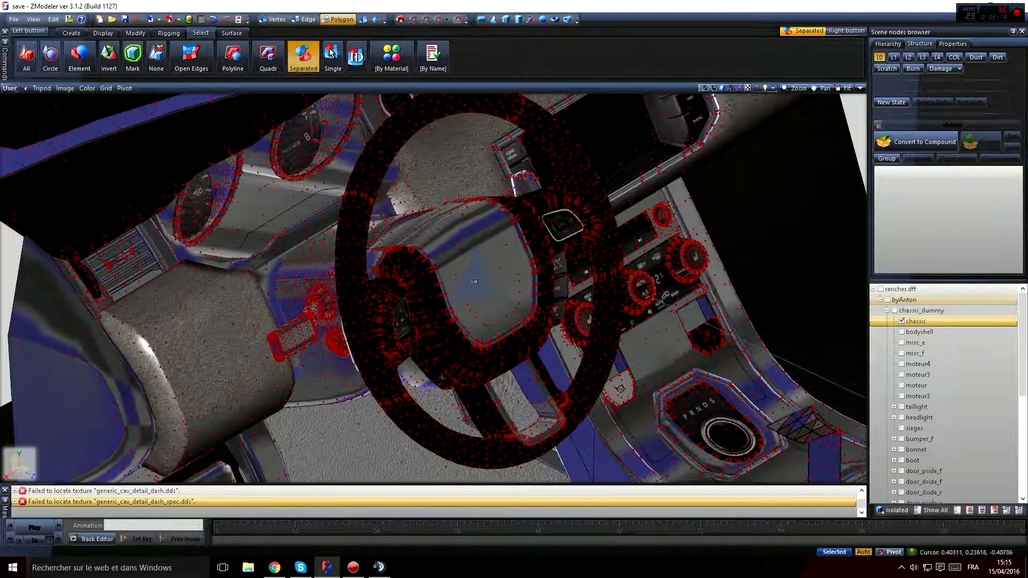
click(475, 282)
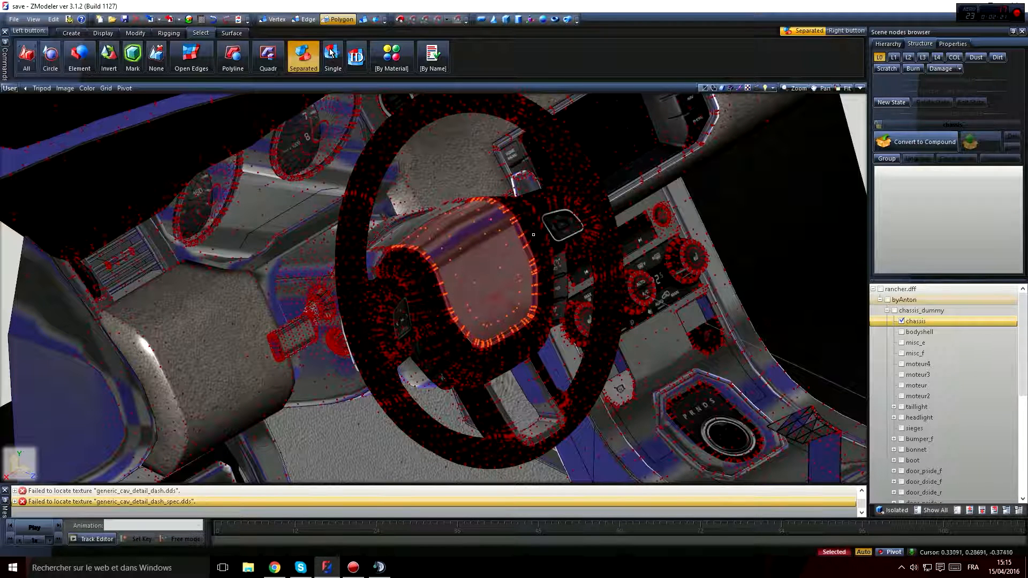
ctrl+click(533, 234)
ctrl+click(584, 181)
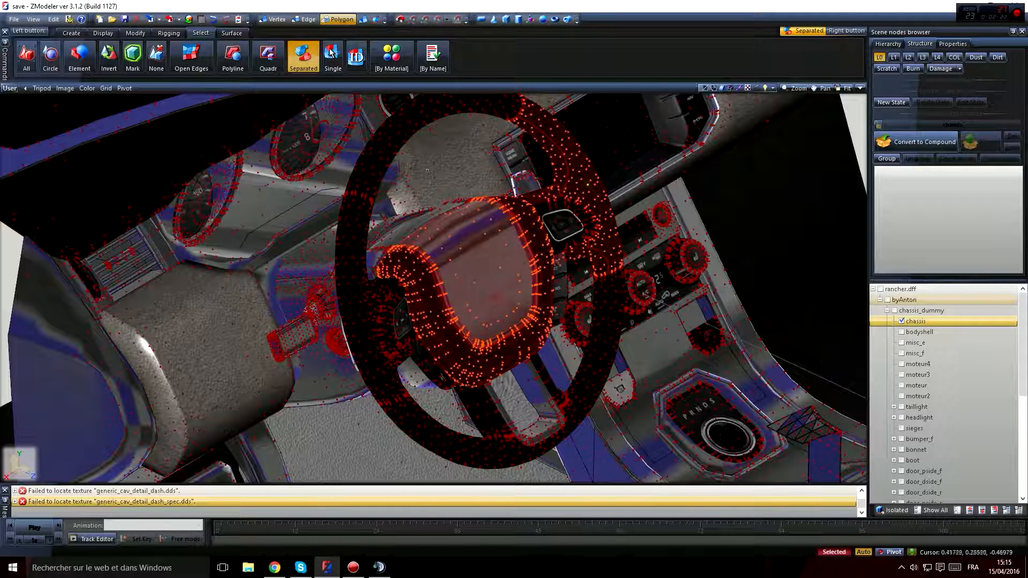
ctrl+click(410, 114)
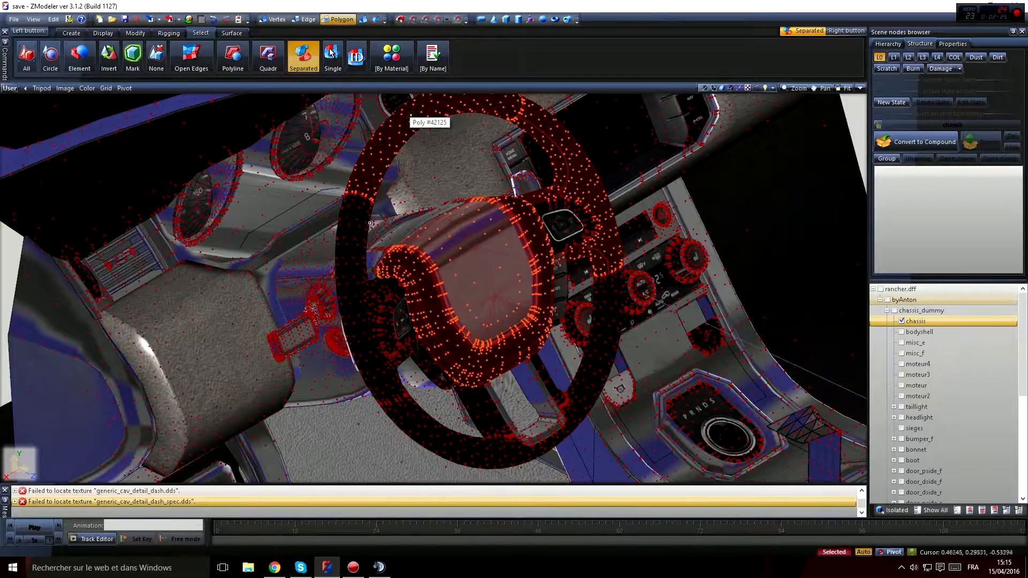
Step: Extend the selection to the housing directly behind the steering wheel, leaving the steering column and its stalks unselected
scroll(369, 223, down, 3)
middle_drag(369, 223, 437, 270)
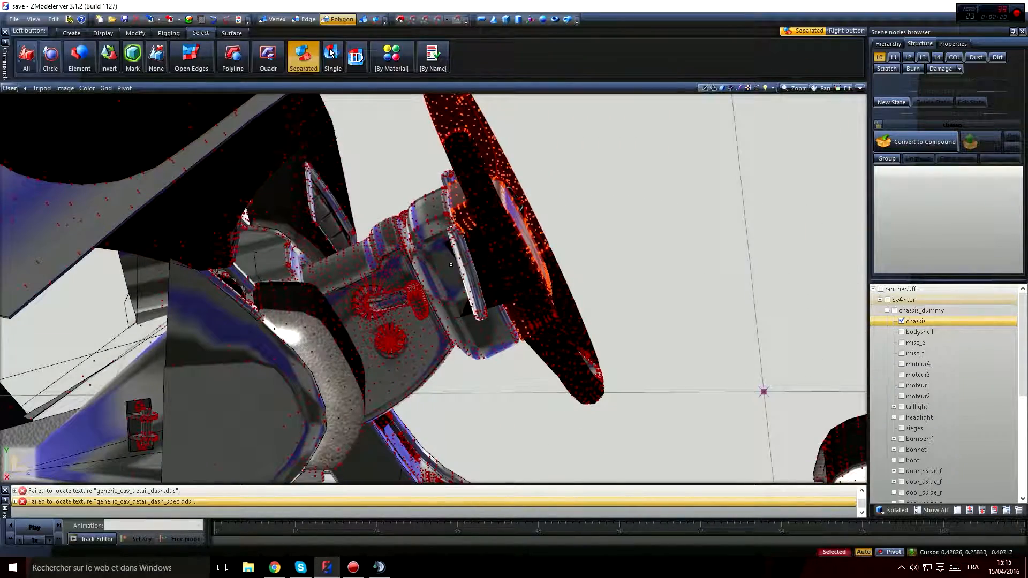
scroll(452, 265, up, 5)
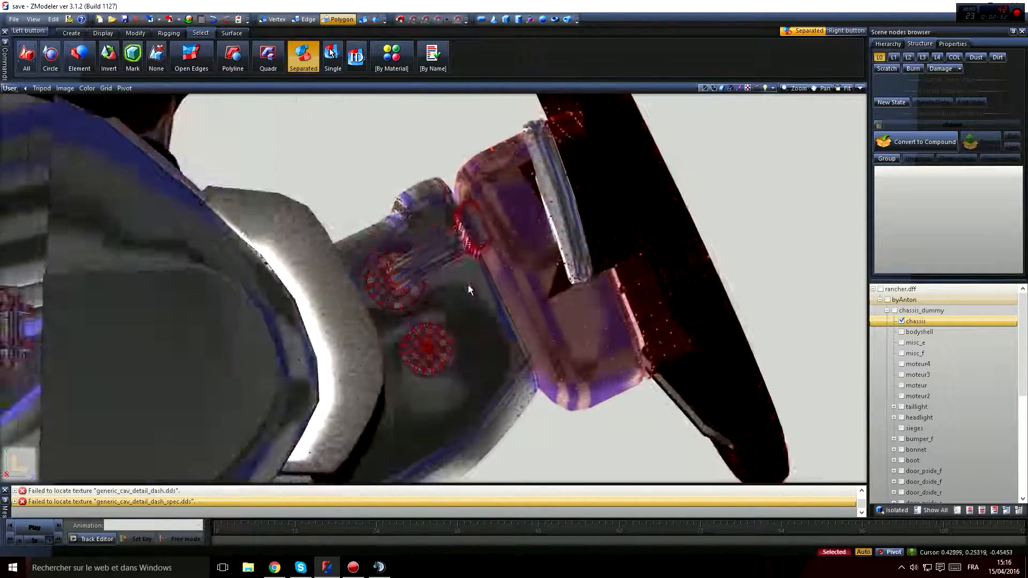
middle_drag(468, 289, 524, 256)
middle_drag(562, 307, 821, 136)
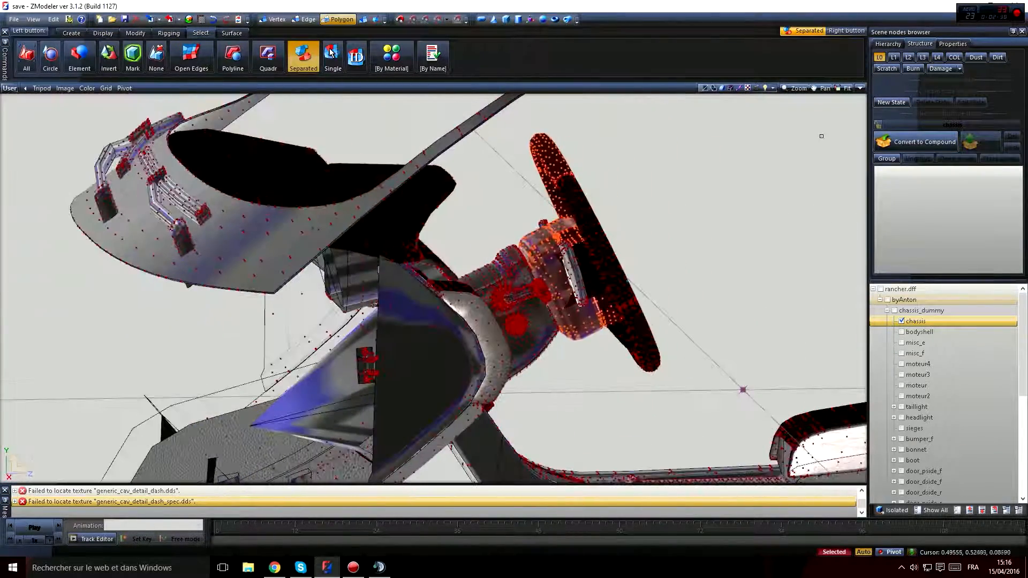
Step: Restore the four-viewport layout and add the remaining steering wheel rim and hub pieces to the selection in the Left viewport
click(859, 89)
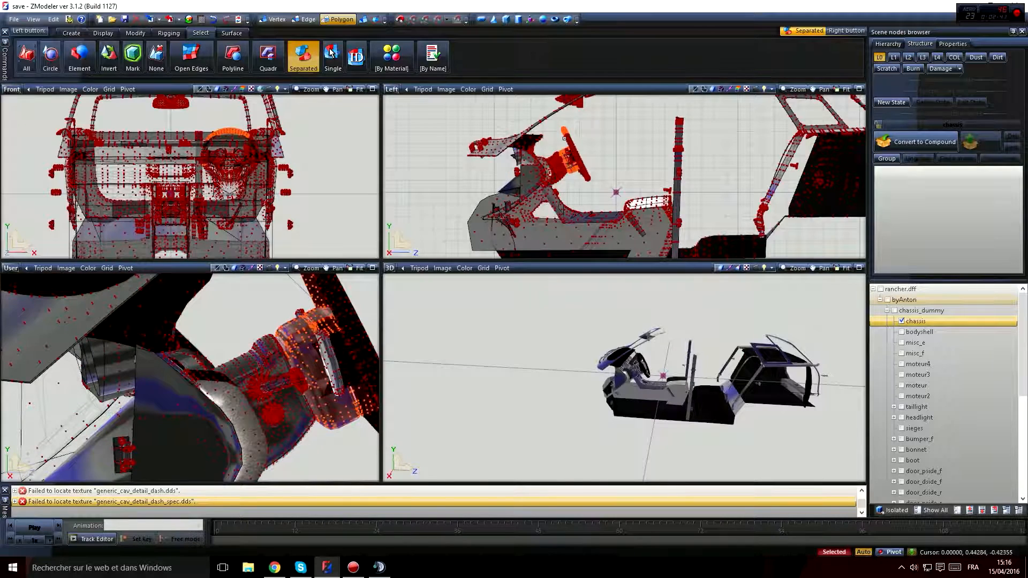
scroll(564, 138, up, 6)
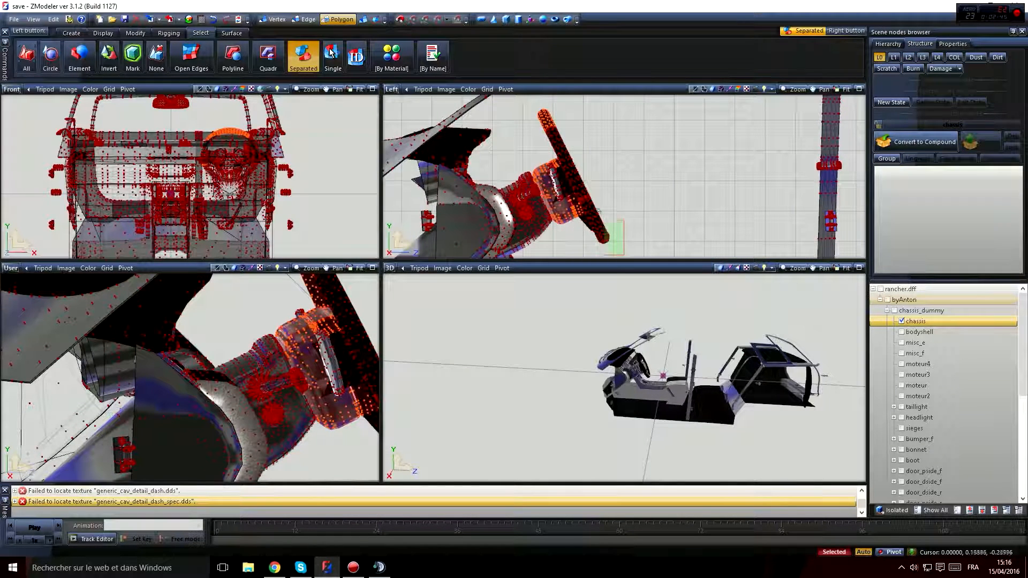
drag(571, 159, 571, 159)
scroll(587, 121, up, 1)
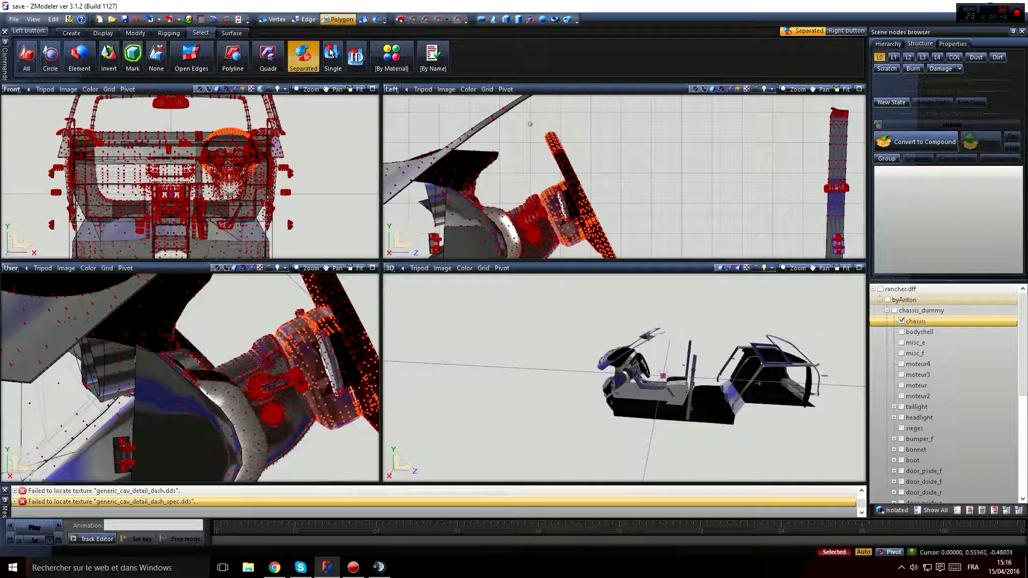
drag(540, 126, 605, 183)
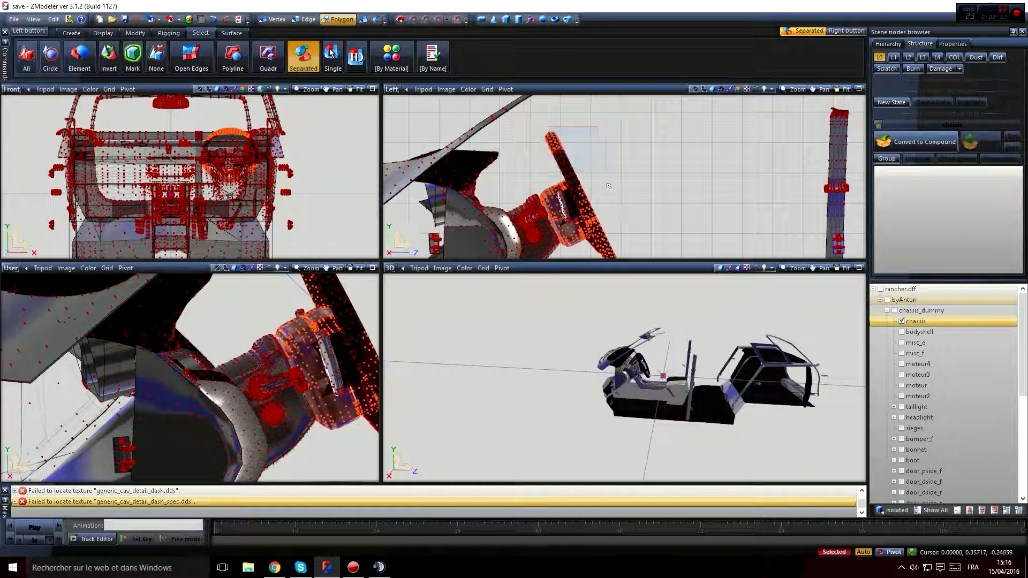
drag(613, 229, 560, 163)
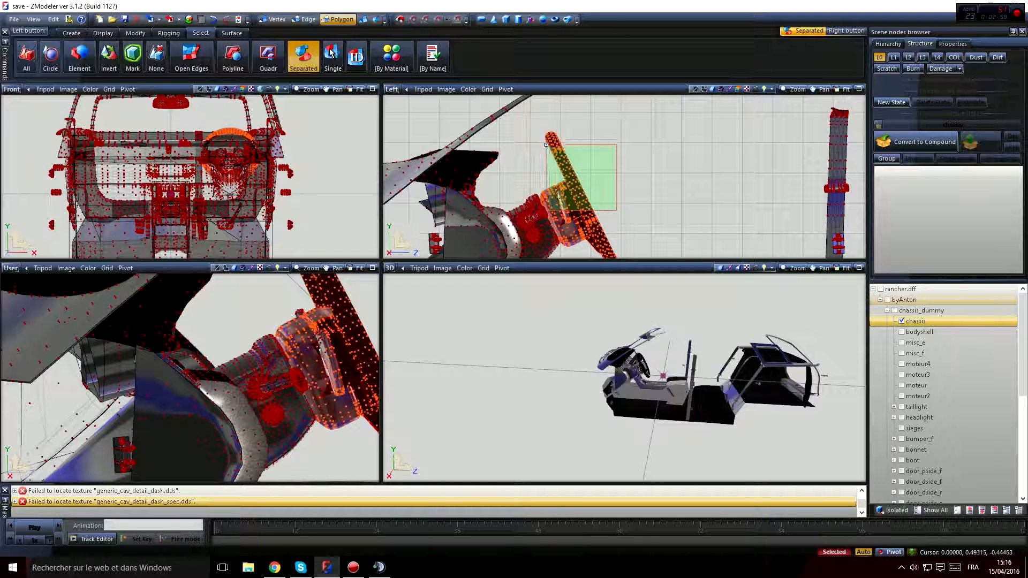
drag(547, 144, 548, 145)
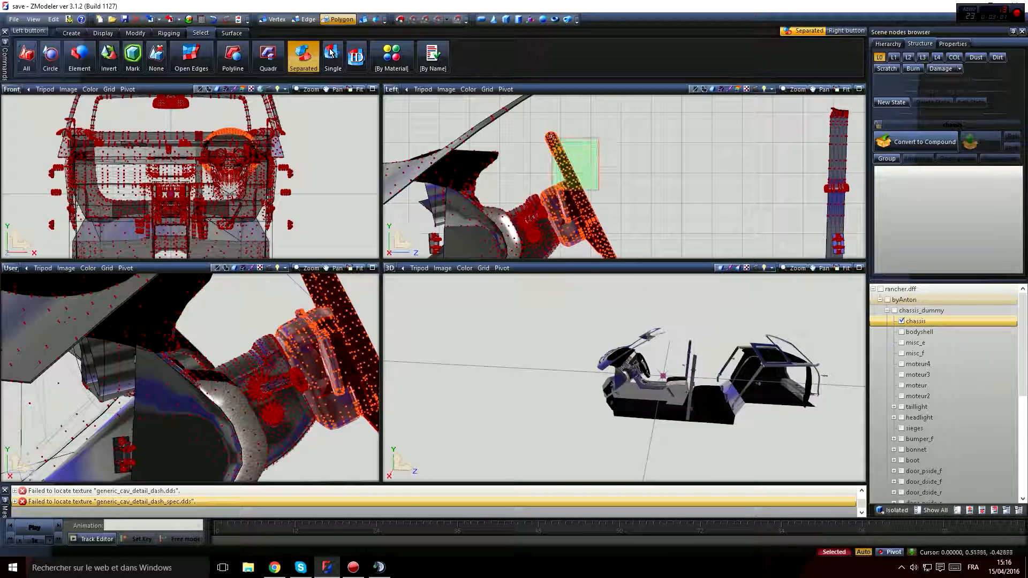
middle_drag(623, 198, 623, 178)
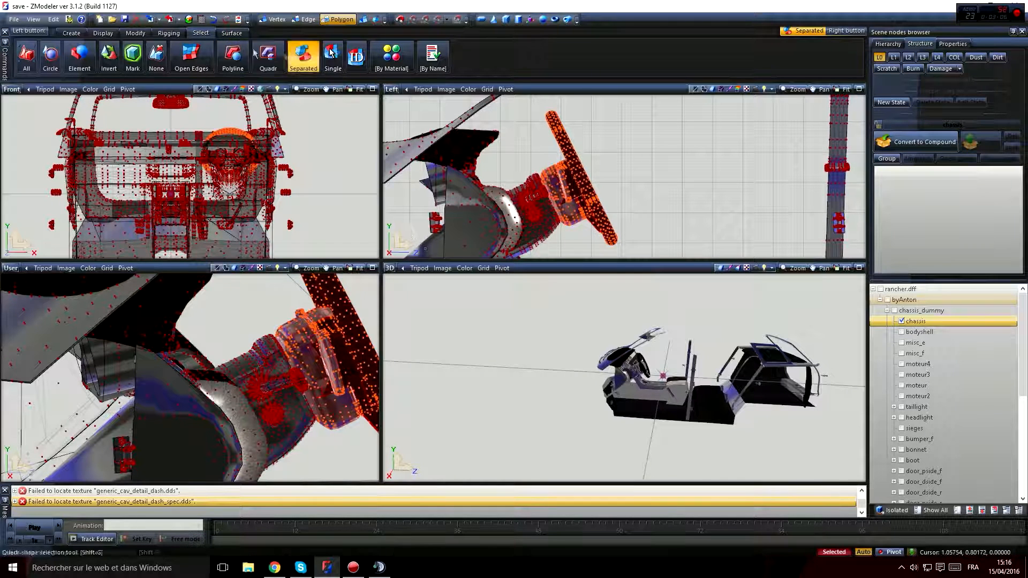
Step: Detach the selected steering wheel polygons from the chassis as a separate object
click(135, 33)
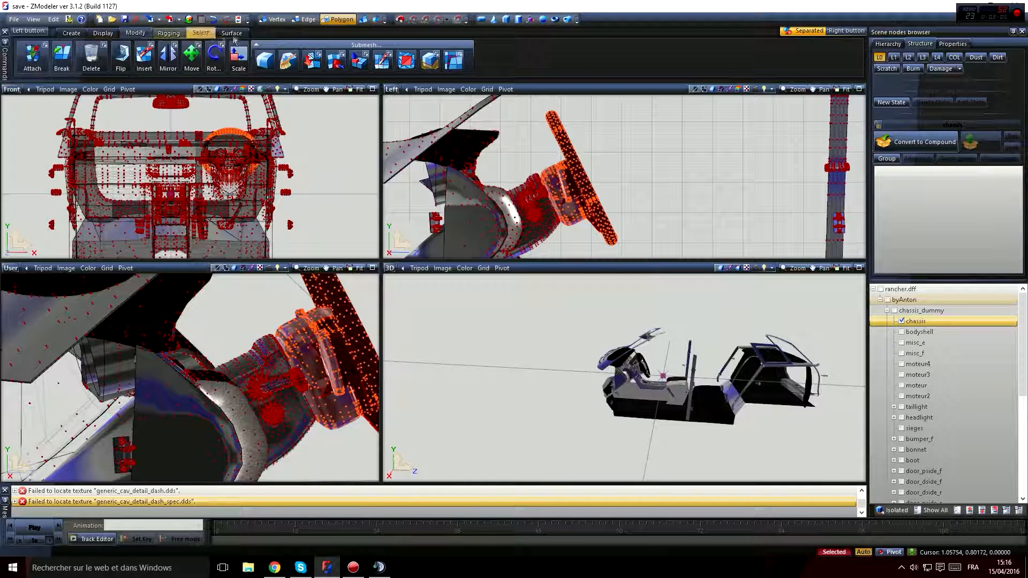
click(336, 67)
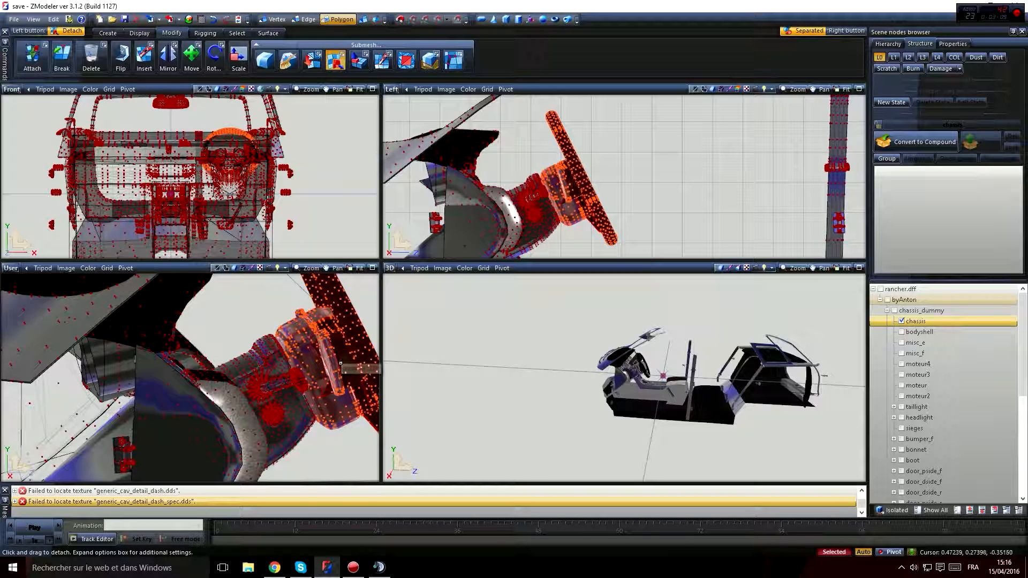
click(340, 364)
Step: Hide the detached steering wheel object, the second chassis node below Brake, and check the dashboard left without its wheel
scroll(940, 460, down, 7)
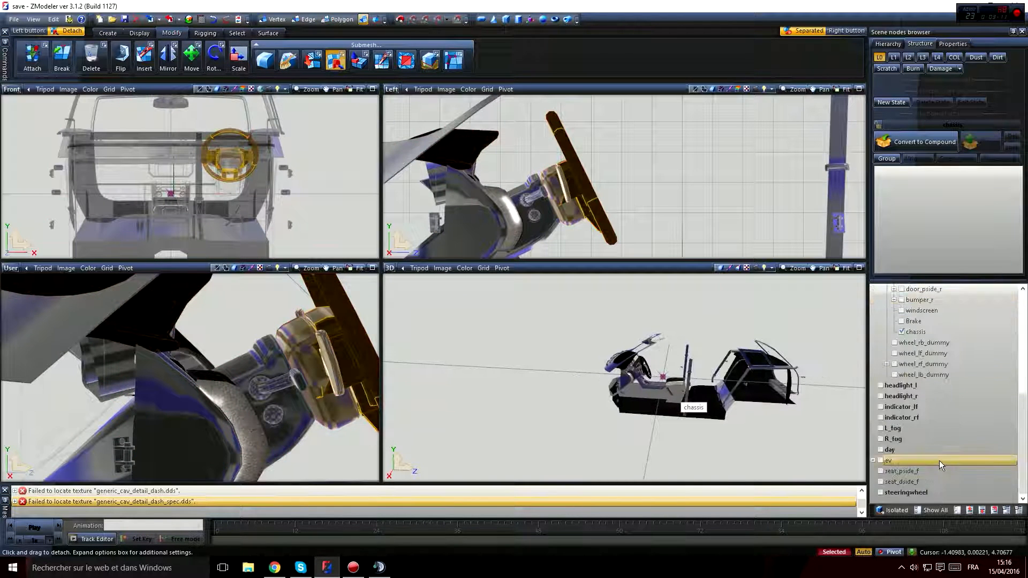
scroll(912, 459, up, 3)
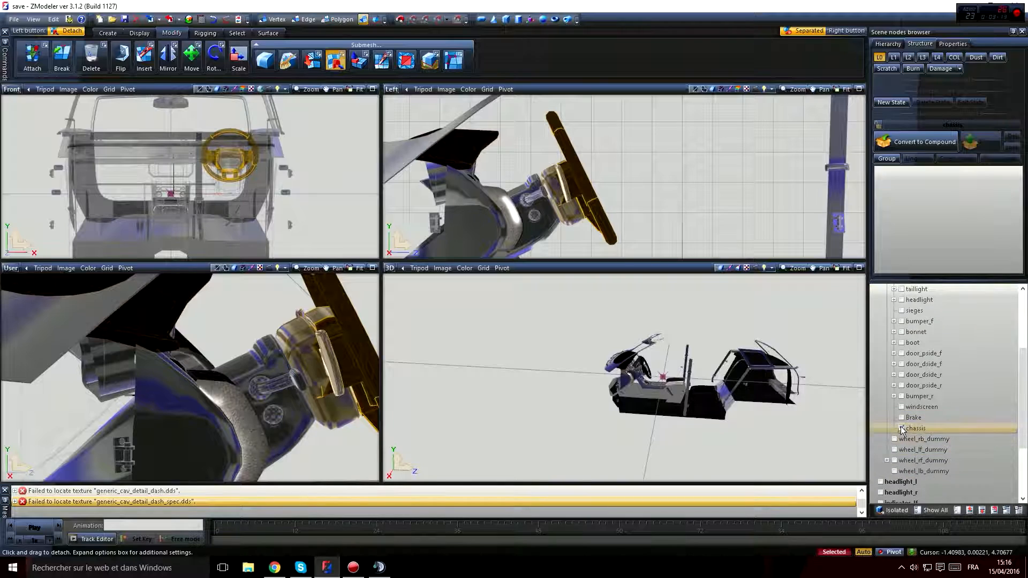
click(901, 429)
key(space)
scroll(631, 375, up, 10)
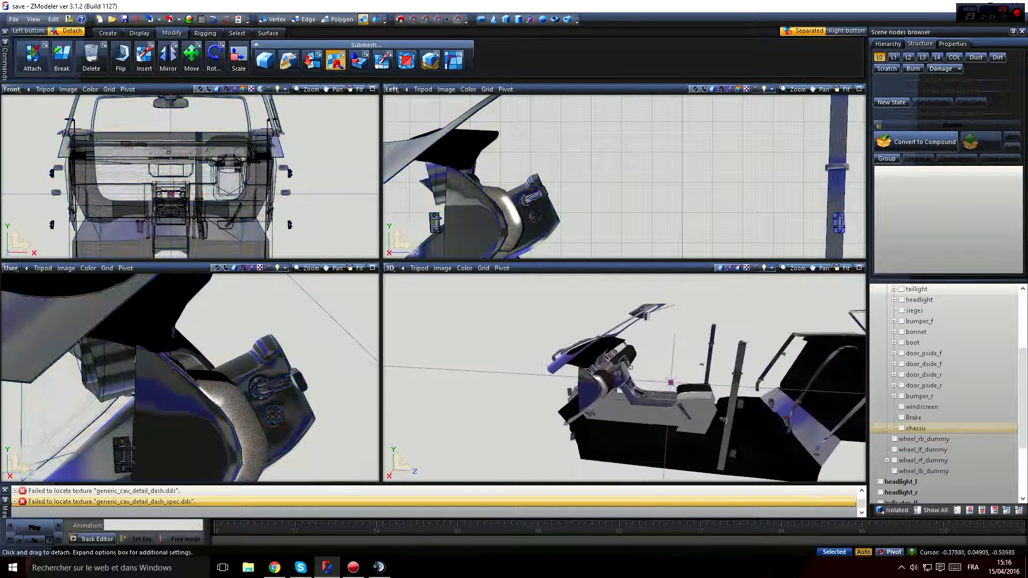
middle_drag(631, 375, 729, 374)
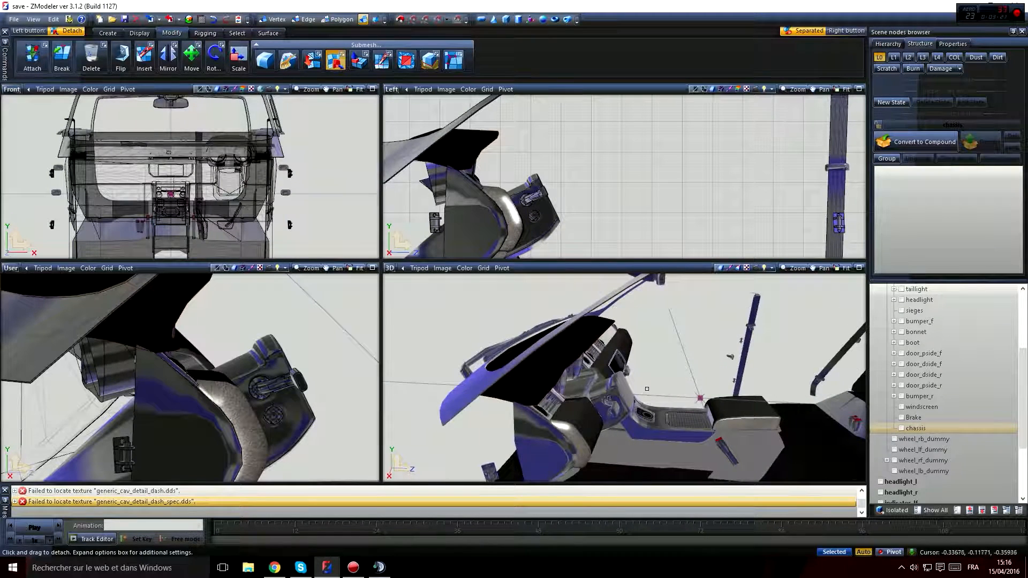
scroll(646, 389, up, 3)
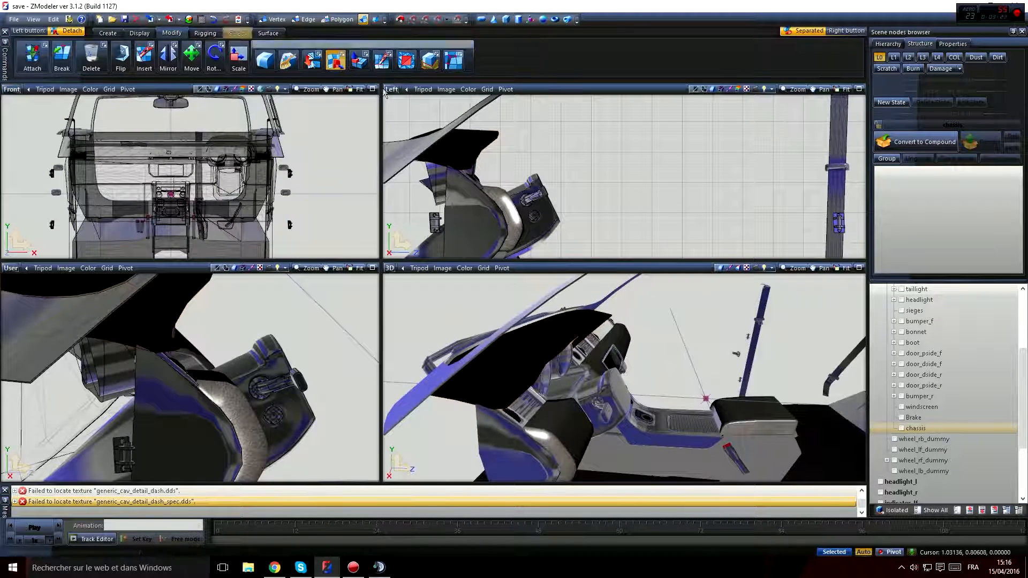
scroll(943, 434, down, 3)
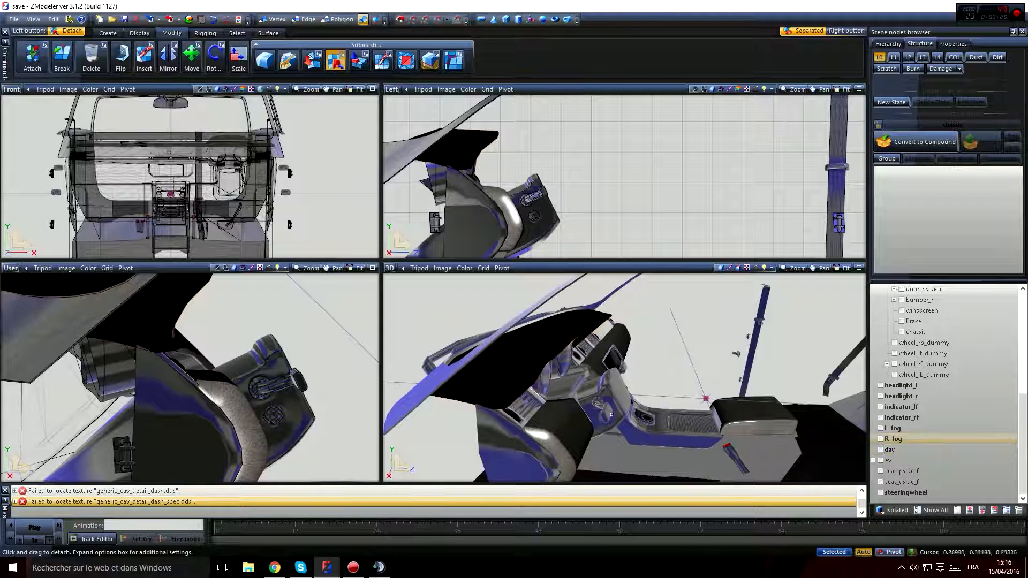
Step: Hide the main chassis and show only the detached steering wheel's chassis node below Brake
scroll(670, 346, down, 3)
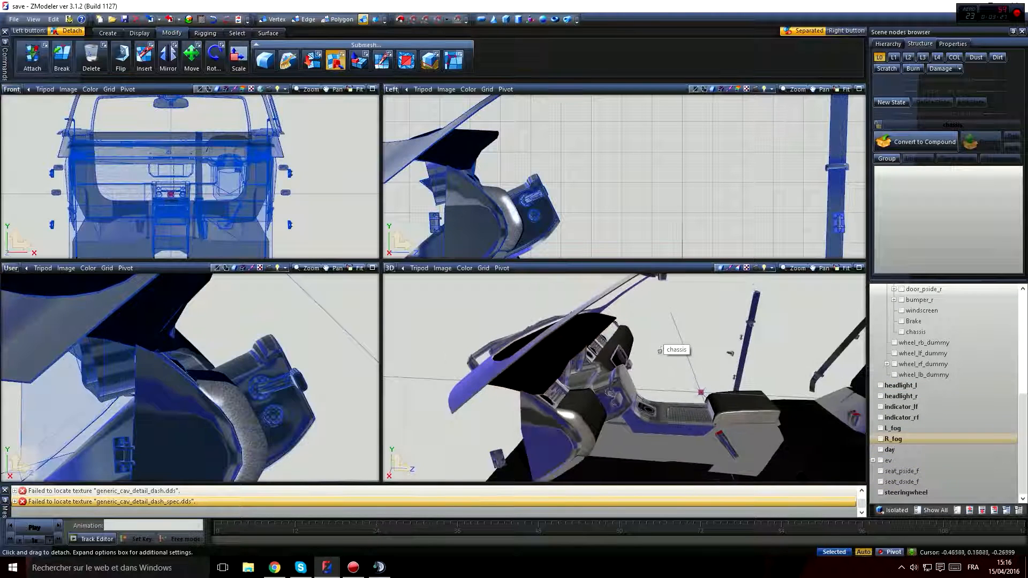
scroll(669, 346, up, 2)
scroll(670, 346, down, 3)
scroll(932, 407, up, 7)
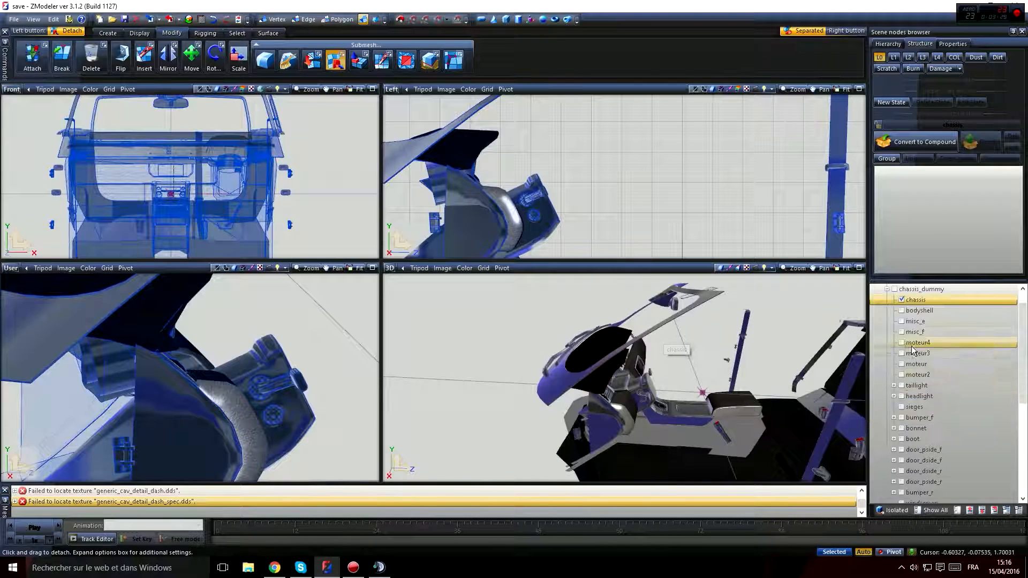
click(902, 322)
scroll(896, 381, down, 1)
scroll(895, 390, down, 7)
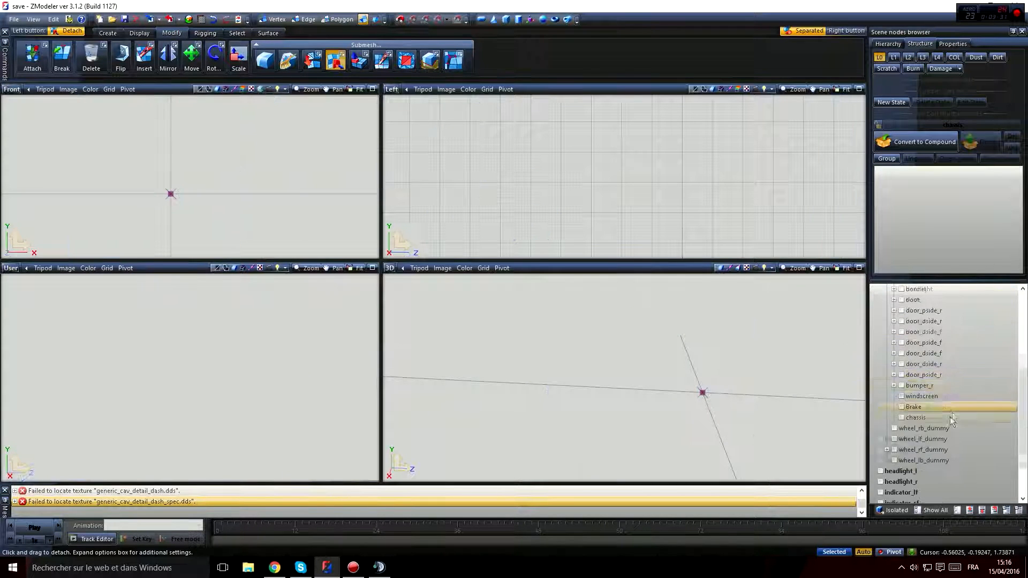
click(902, 353)
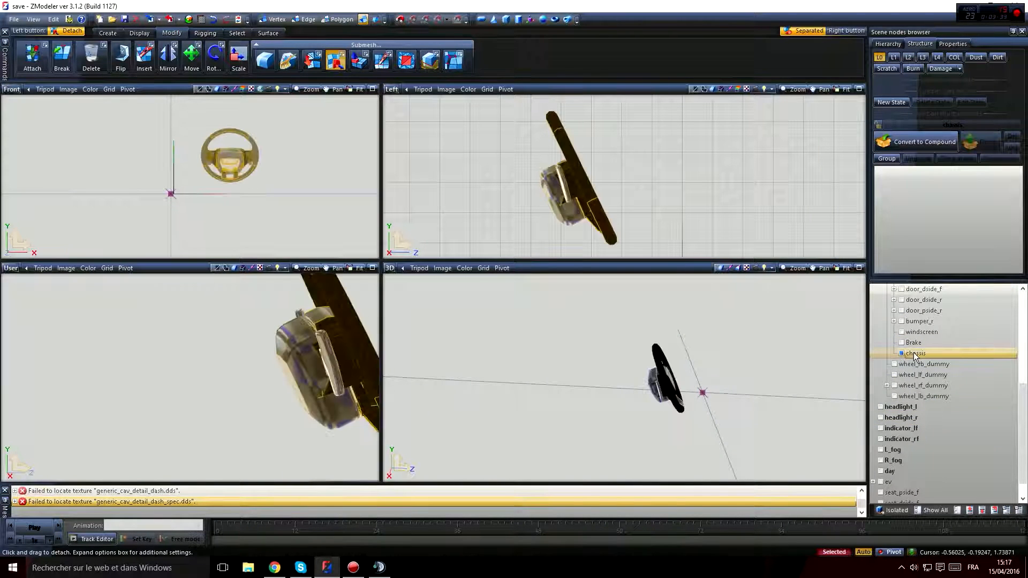
Step: Move the detached steering wheel's chassis node out of the rancher.dff hierarchy to the root level below ev, and collapse rancher.dff
scroll(937, 390, down, 1)
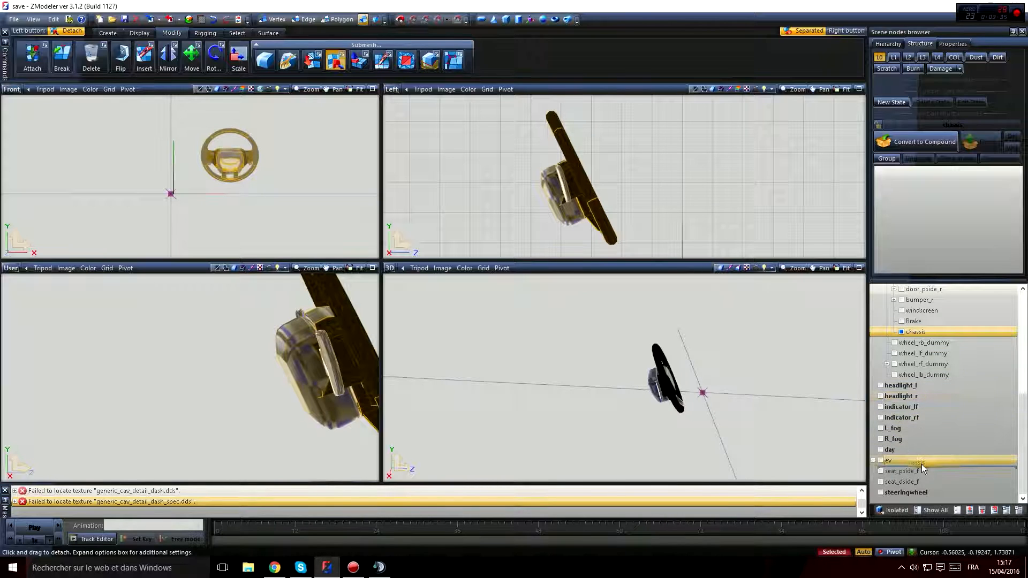
drag(916, 332, 921, 464)
scroll(931, 375, up, 7)
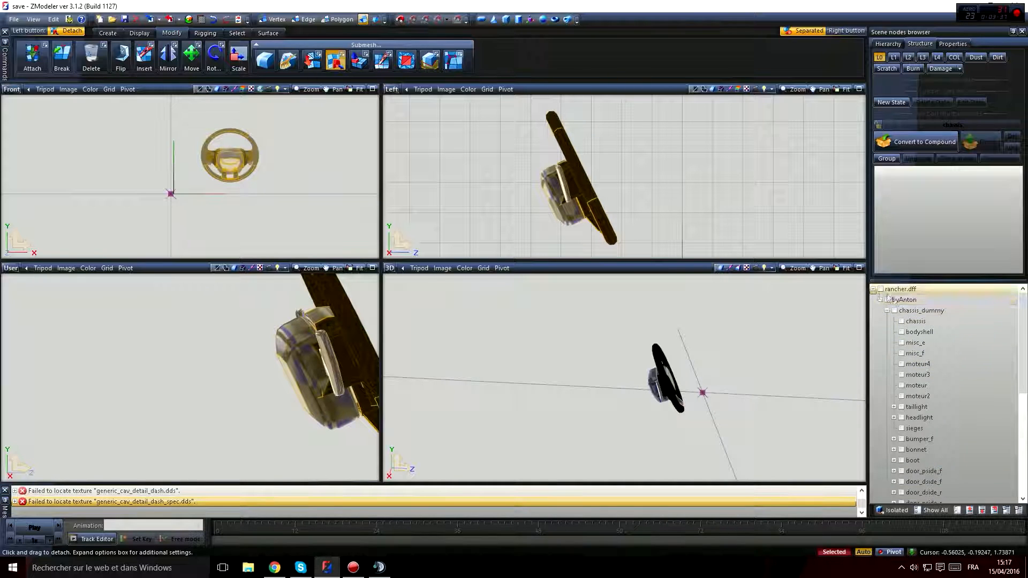
click(873, 290)
scroll(553, 141, down, 4)
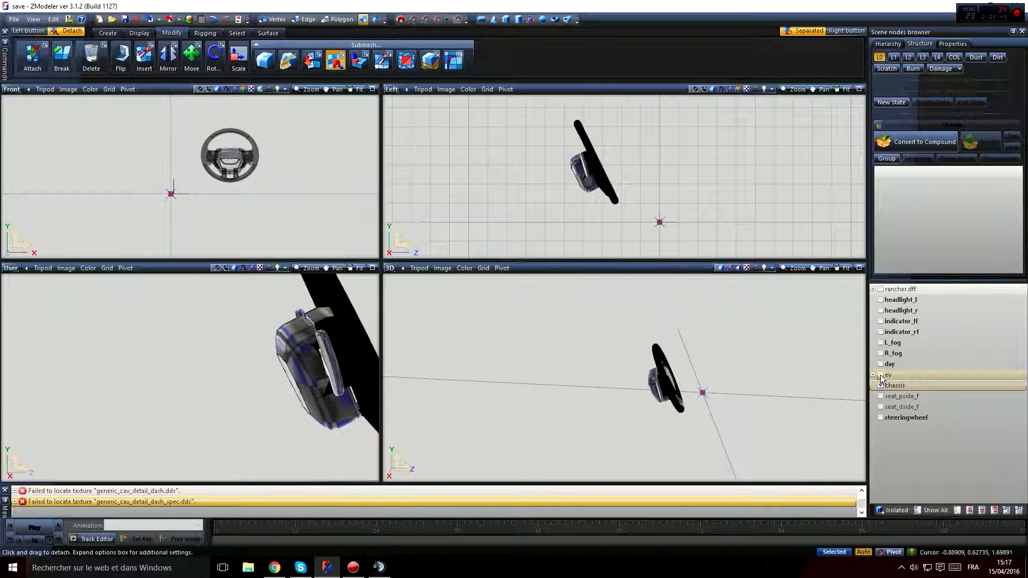
Step: Show the imported seat_pside_f, seat_dside_f and steeringwheel nodes and hide the detached chassis wheel
click(881, 396)
click(880, 407)
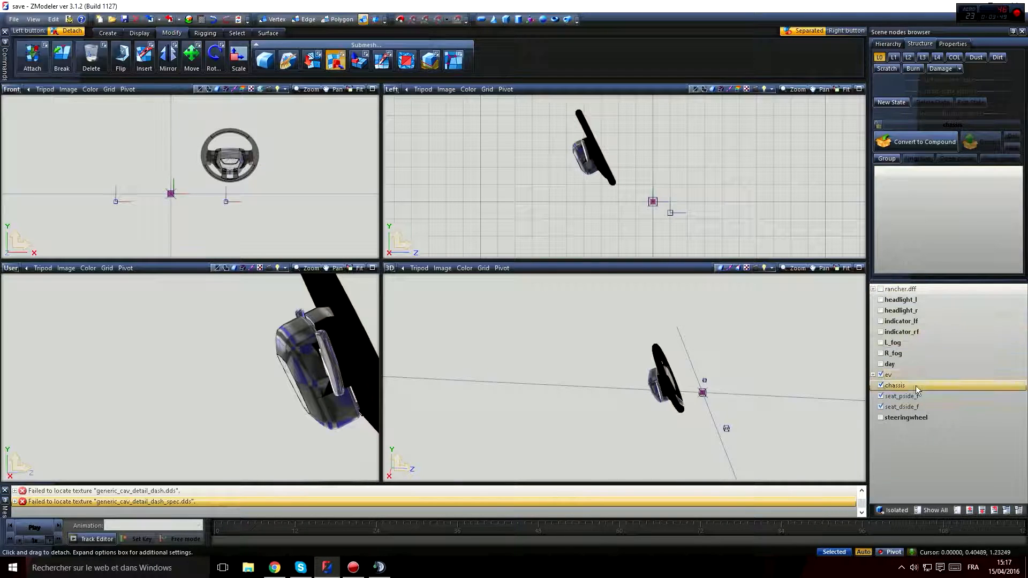
click(881, 386)
click(880, 386)
click(880, 386)
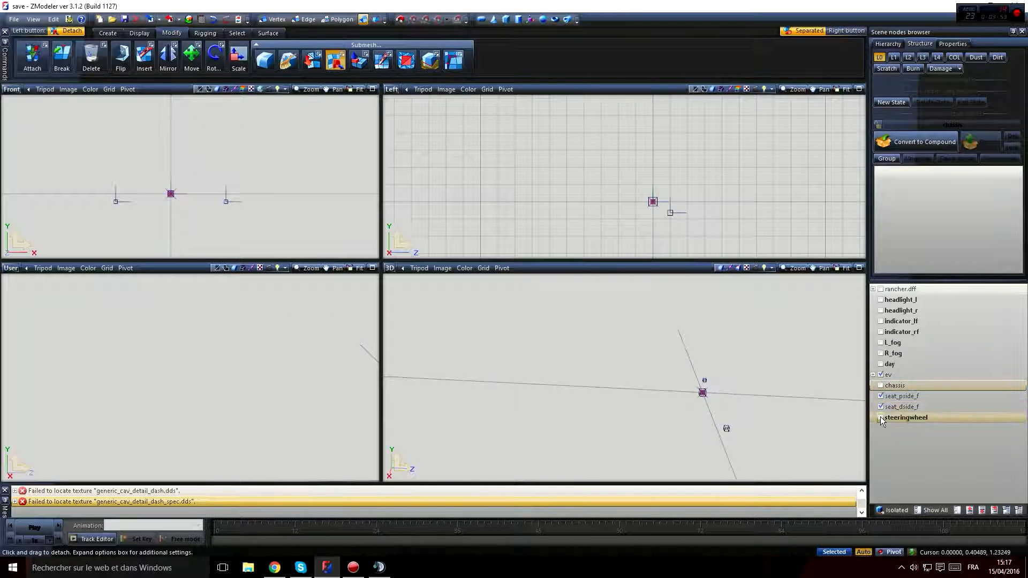
click(881, 418)
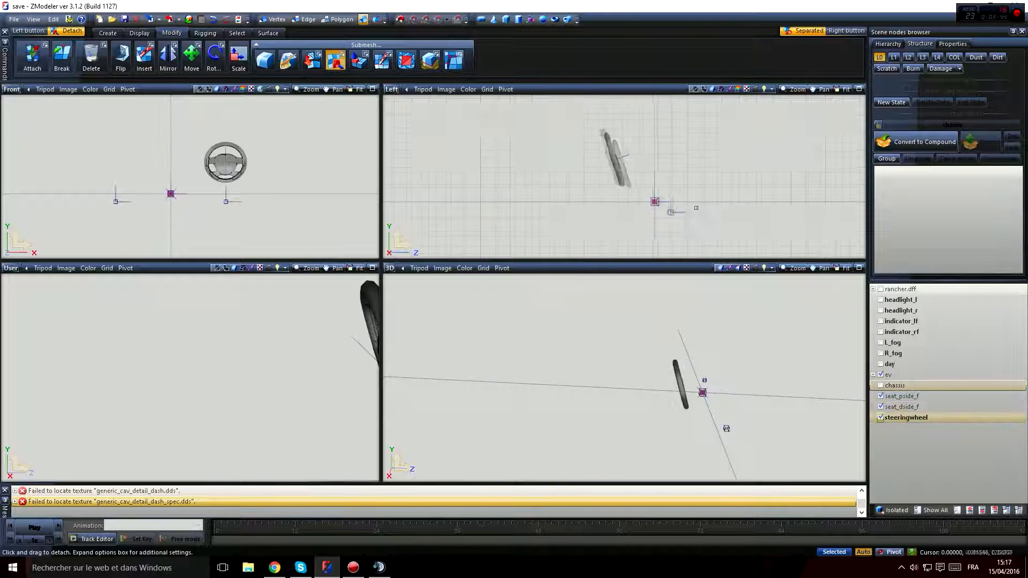
Step: Activate Move, hide the ev node, and select the imported steeringwheel and both front seat nodes together
click(188, 58)
drag(535, 117, 752, 242)
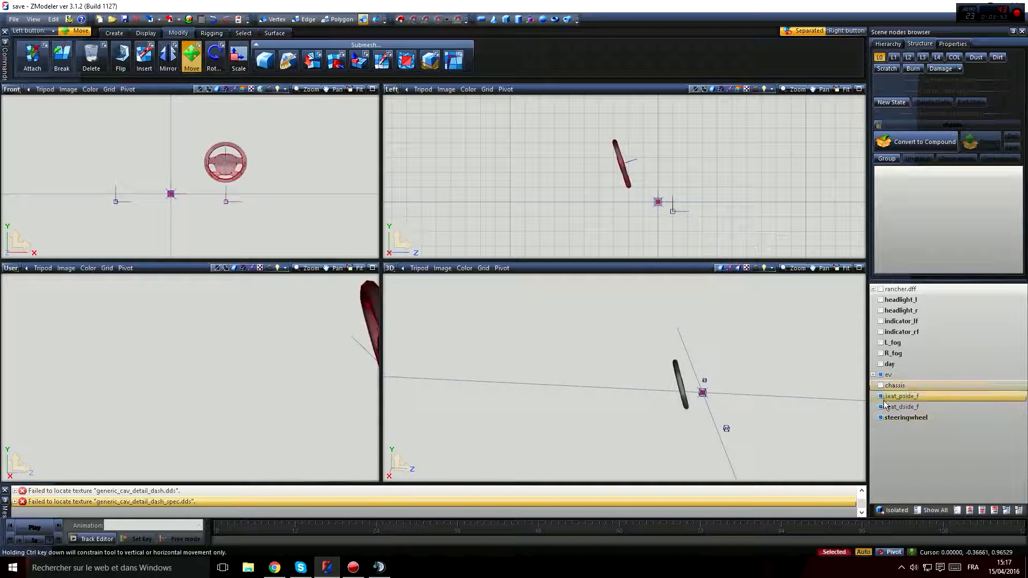
click(881, 375)
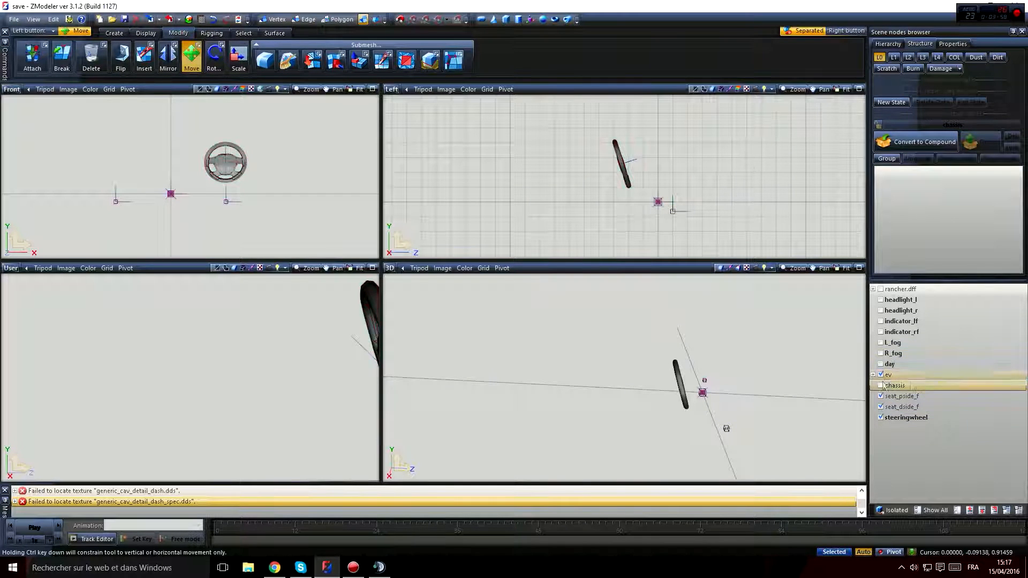
drag(568, 125, 743, 253)
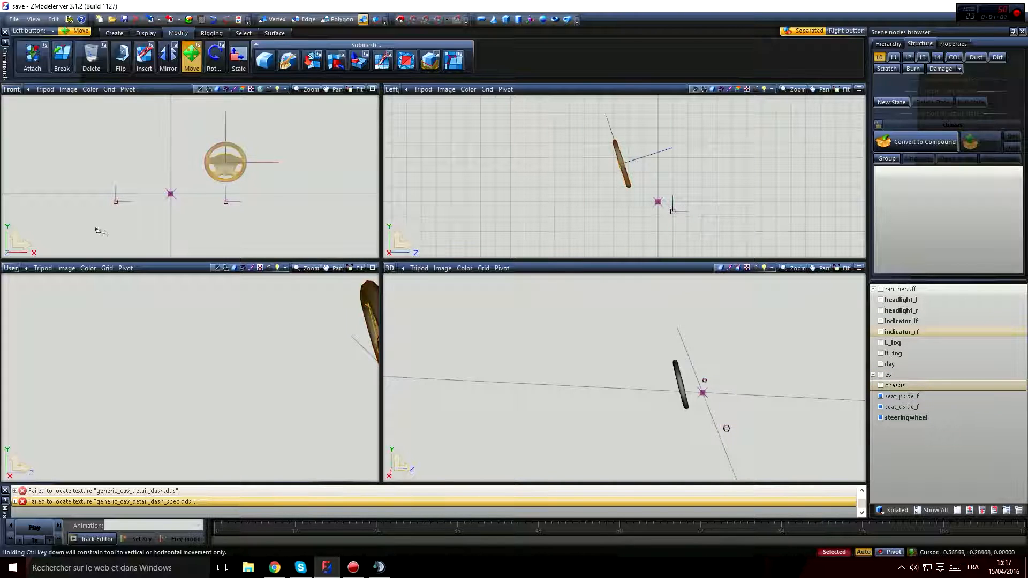
Step: Show the detached chassis wheel and move the selected imported nodes onto it in the Left viewport
click(880, 385)
scroll(614, 142, up, 1)
scroll(614, 142, up, 2)
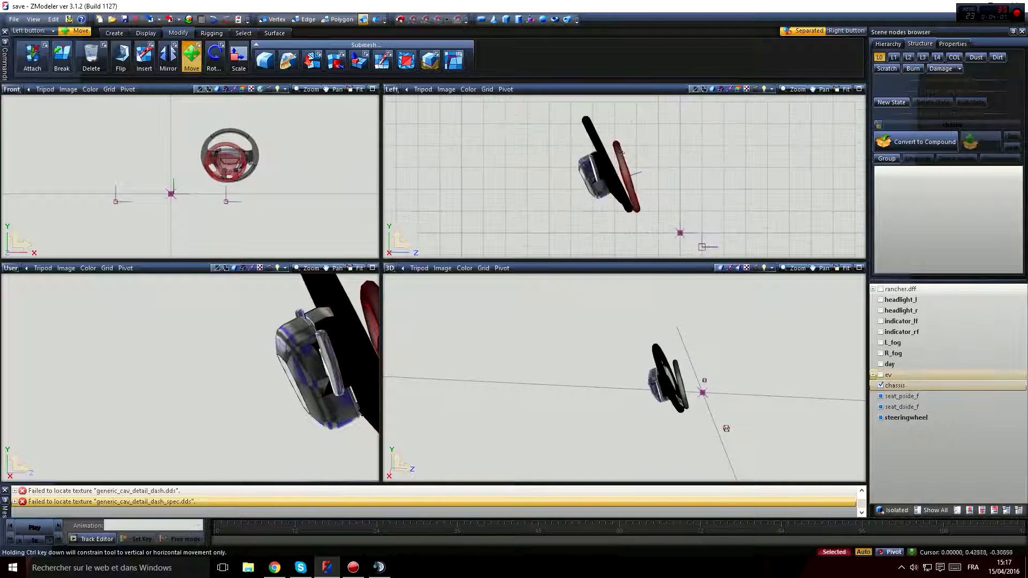
drag(615, 163, 611, 174)
Step: Center the selected steeringwheel and seat nodes on the hub of the detached wheel in the Front viewport
scroll(250, 158, up, 5)
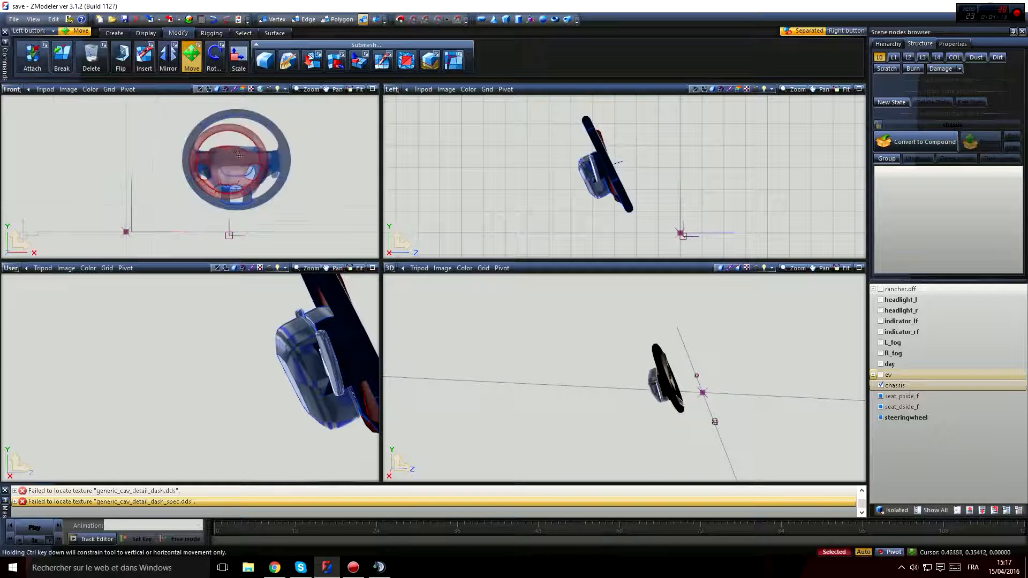
scroll(251, 158, up, 5)
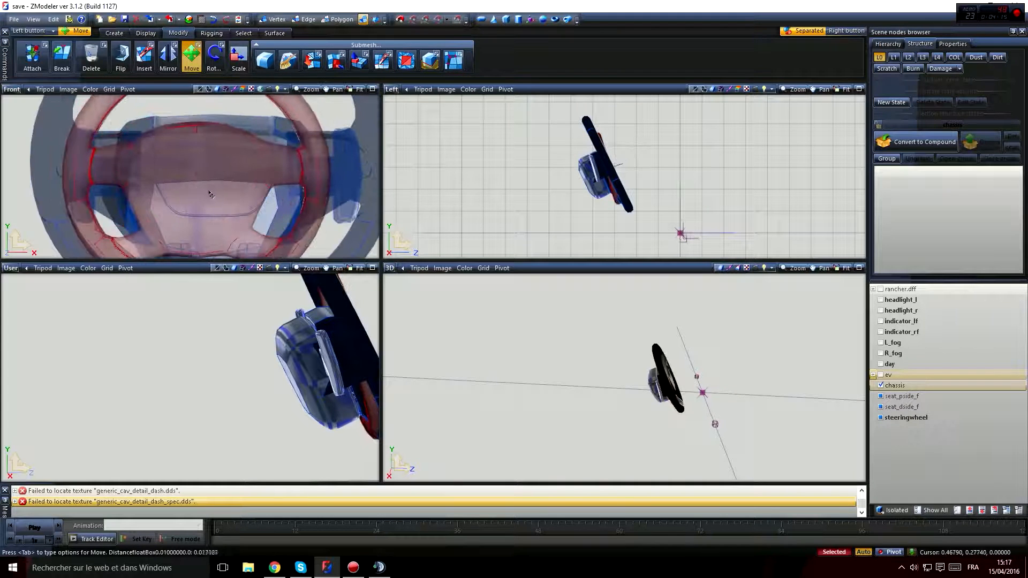
drag(215, 192, 224, 189)
scroll(226, 189, down, 5)
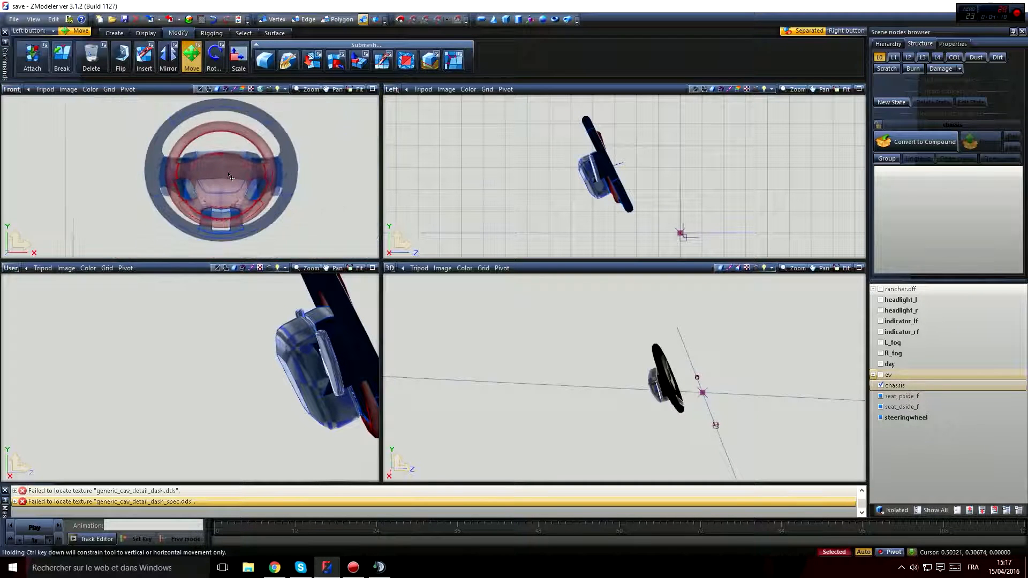
drag(234, 194, 232, 191)
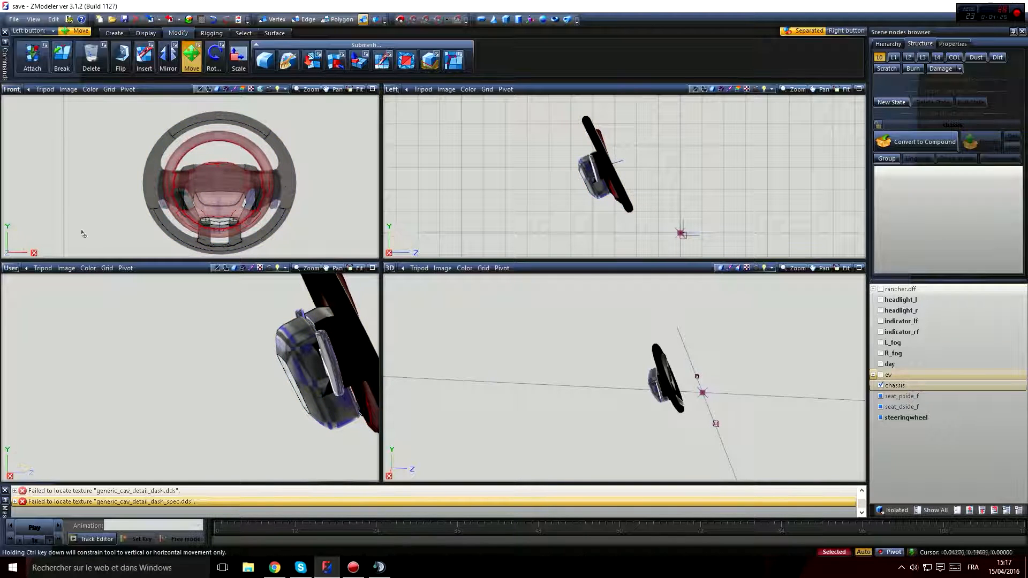
scroll(225, 214, up, 8)
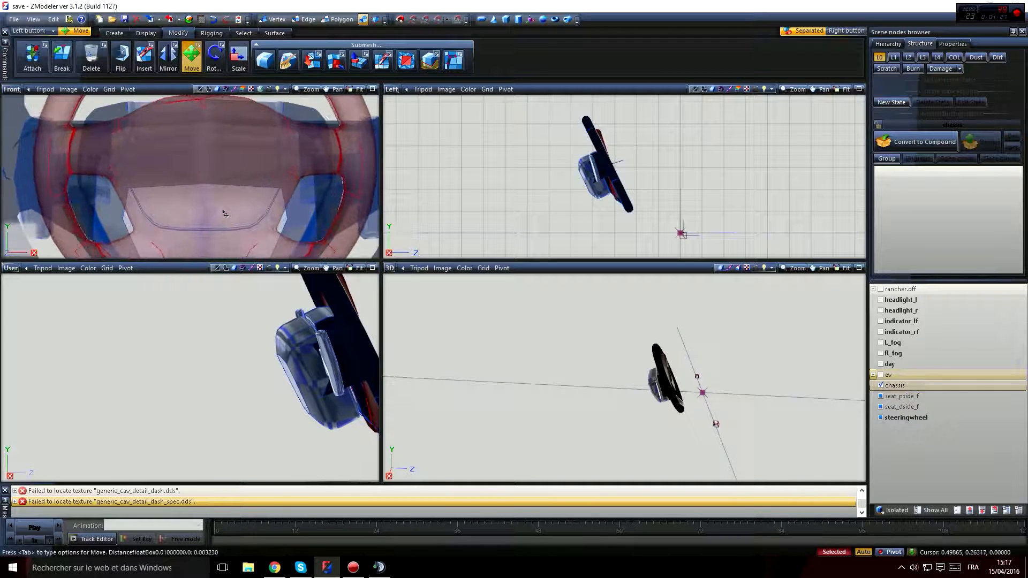
scroll(225, 214, up, 2)
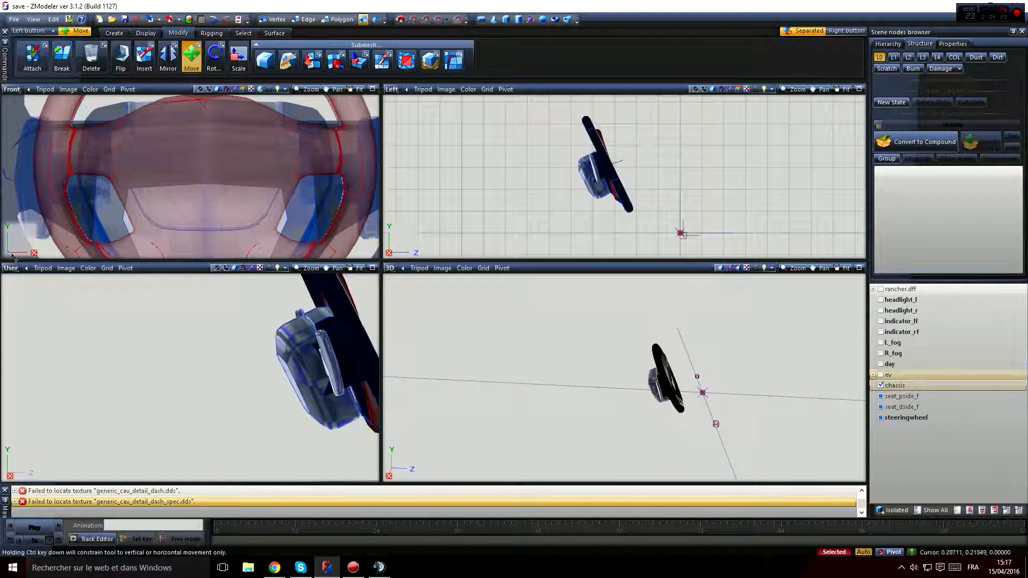
scroll(298, 181, down, 8)
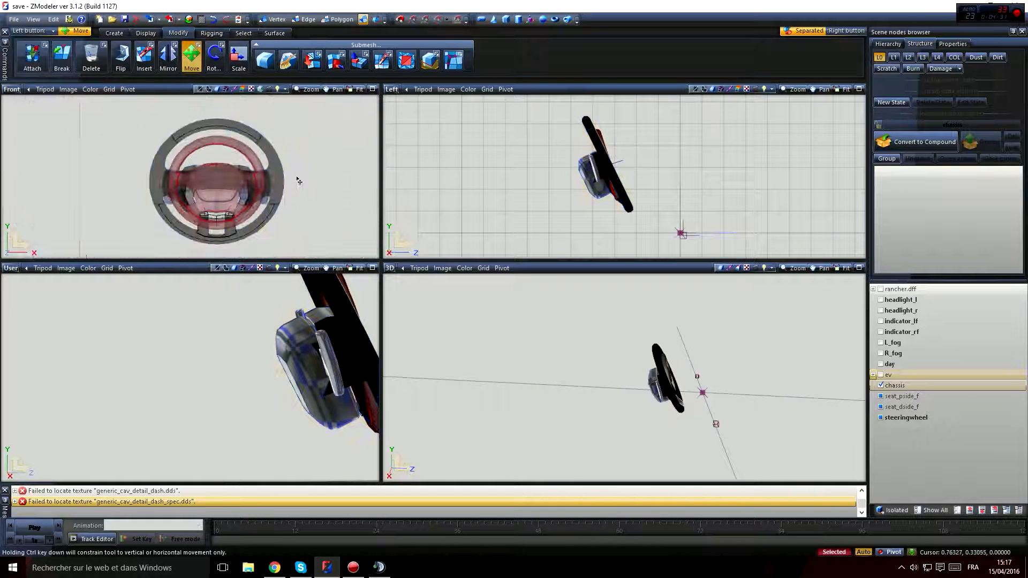
Step: Activate Scale, clear the previous selection, and select only the detached chassis wheel
click(239, 59)
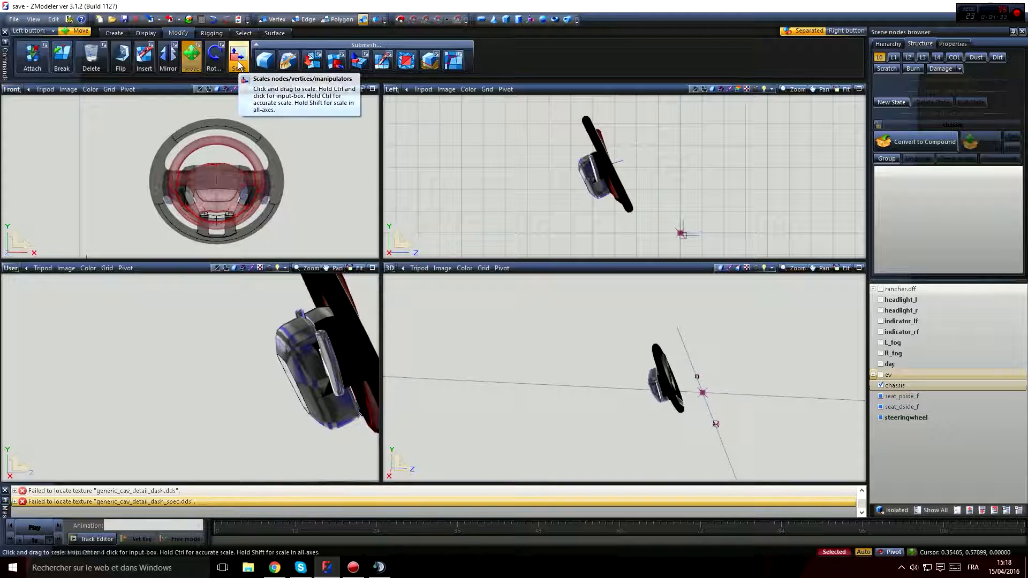
scroll(317, 213, down, 2)
middle_drag(315, 212, 287, 176)
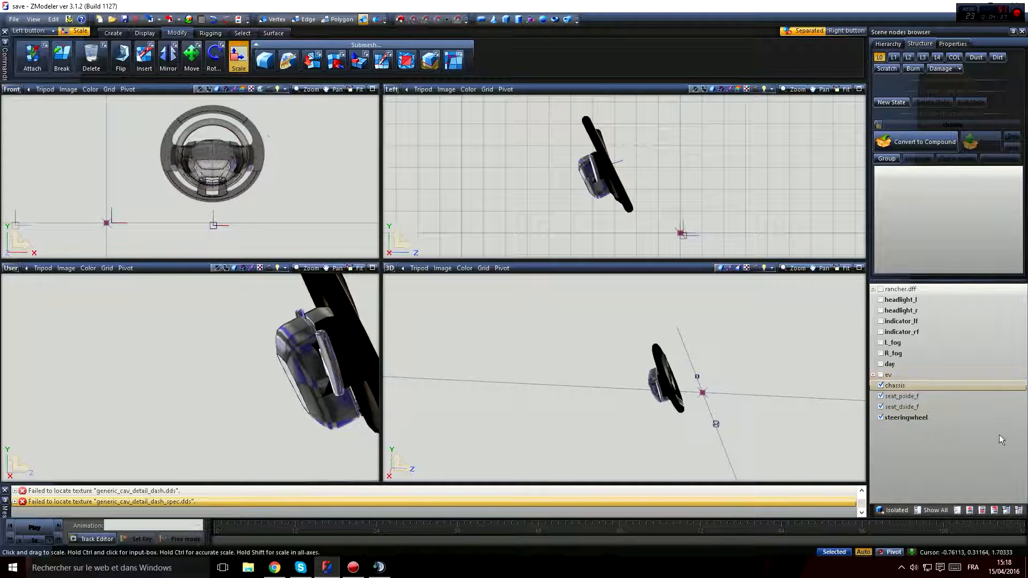
click(881, 386)
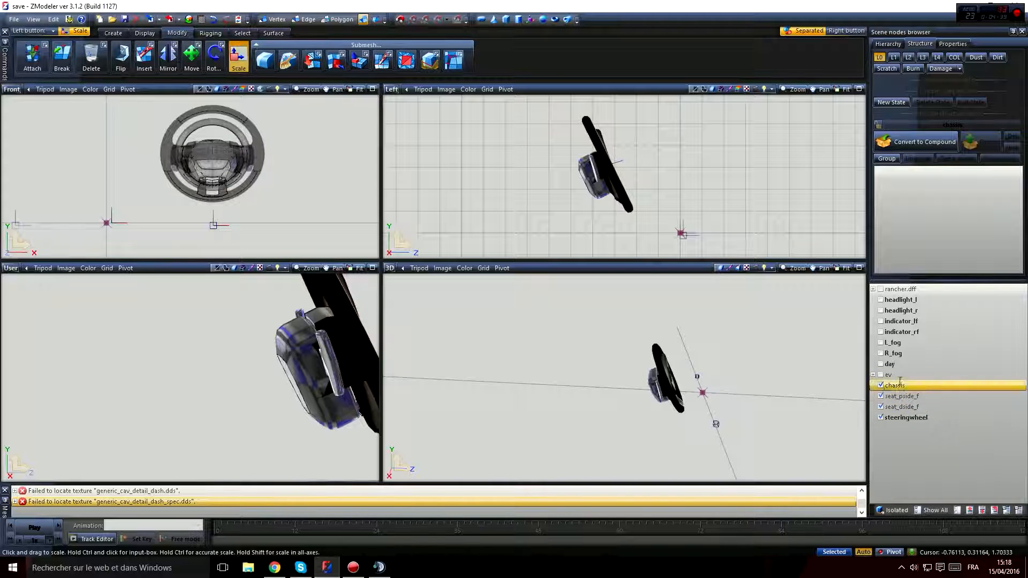
click(894, 511)
drag(538, 107, 702, 258)
click(897, 511)
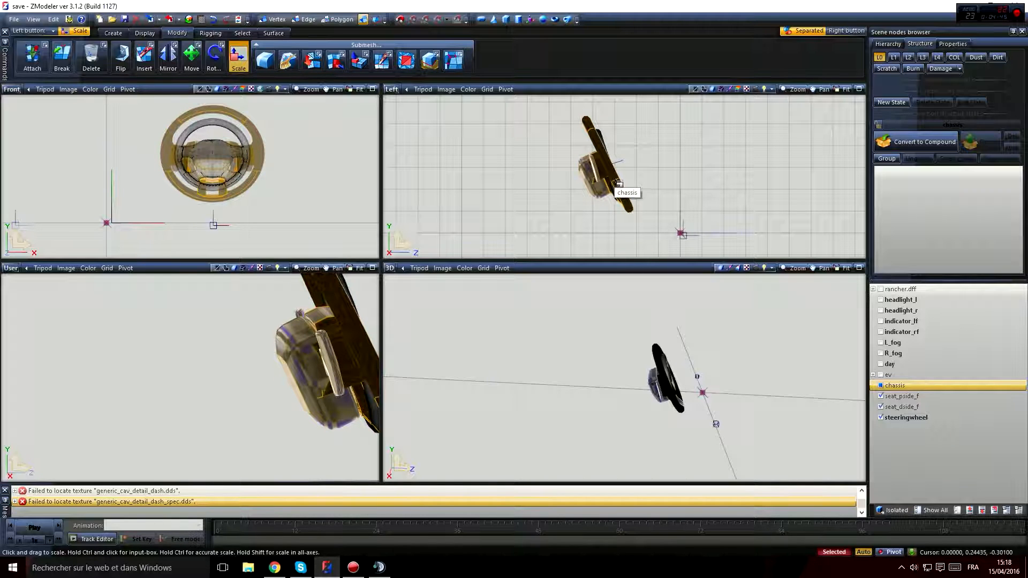
Step: Try to scale down the detached wheel about the scene origin and undo it
drag(617, 178, 661, 295)
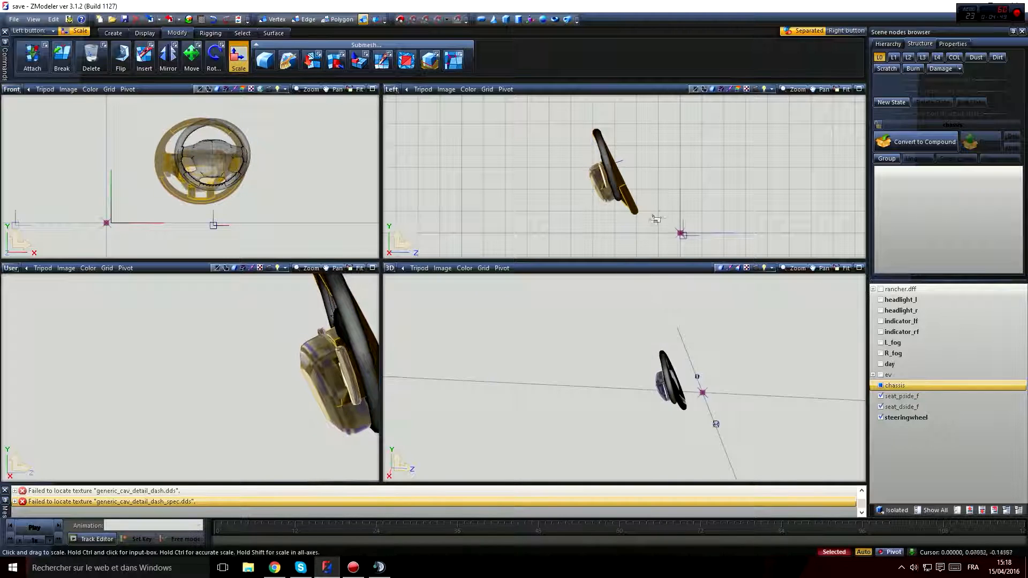
key(ctrl+z)
Step: Place the scaling pivot on the detached wheel's hub in the Left and Front viewports
scroll(586, 183, up, 2)
scroll(581, 184, up, 4)
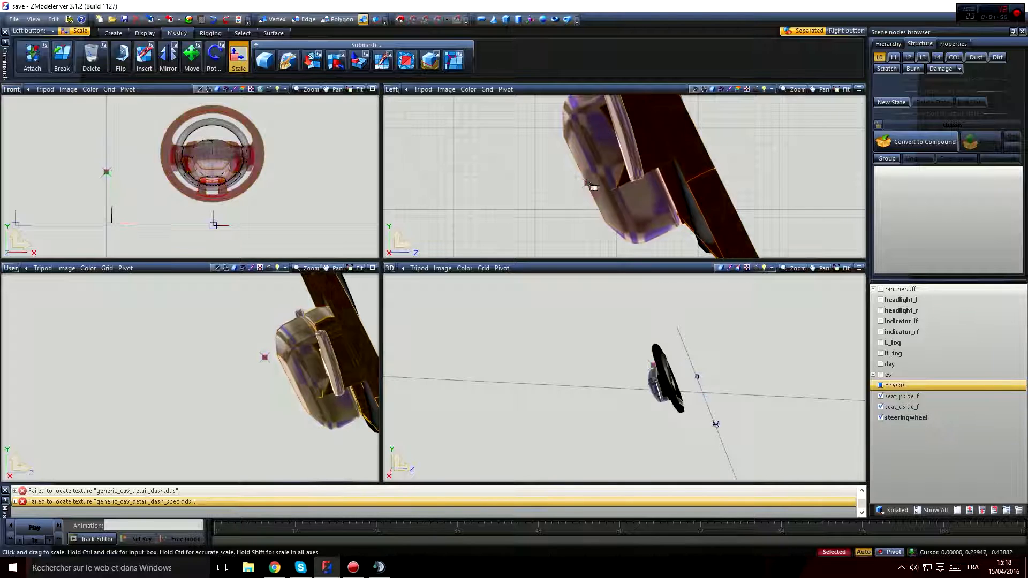
scroll(242, 149, up, 3)
scroll(238, 154, up, 4)
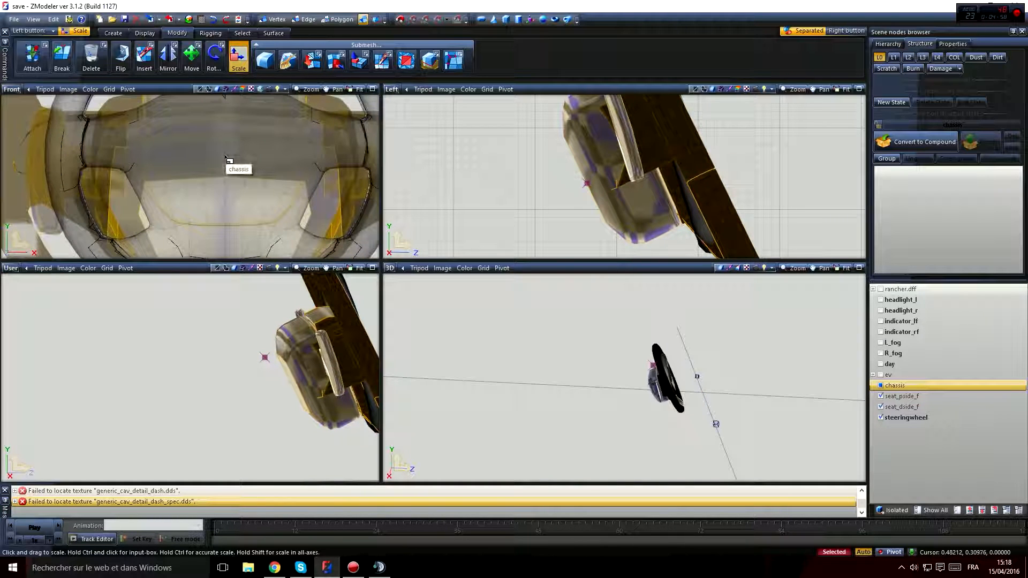
scroll(279, 168, down, 5)
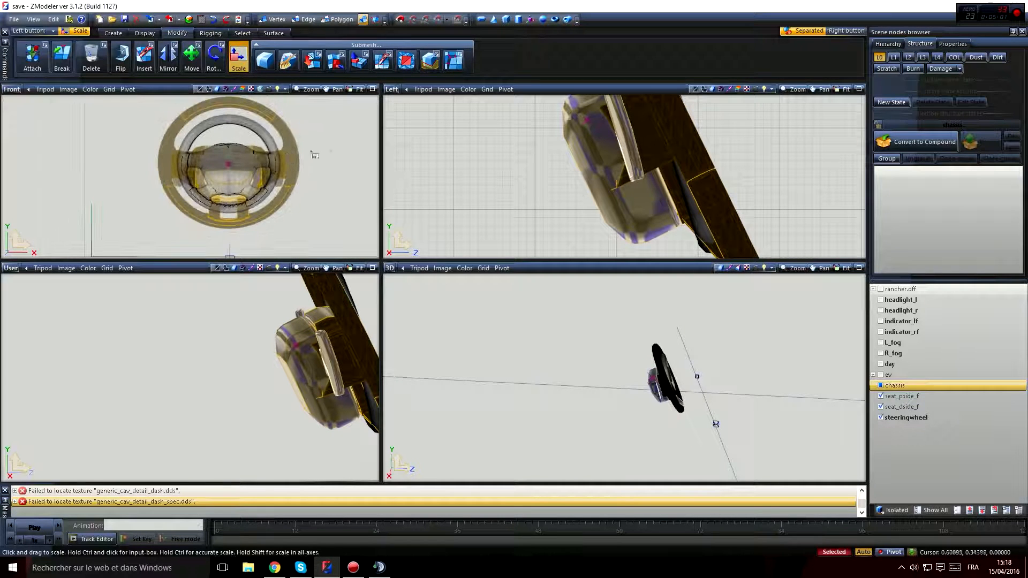
scroll(631, 181, down, 1)
scroll(630, 181, down, 3)
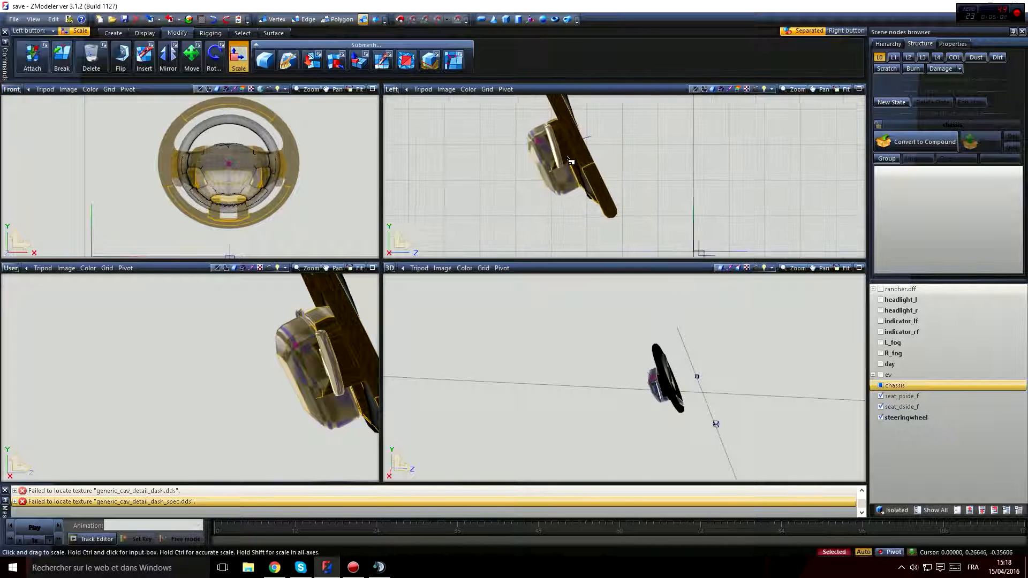
Step: Try to scale down the detached wheel about the pivot on its hub and undo it
click(595, 166)
middle_drag(593, 162, 604, 180)
scroll(588, 177, up, 2)
scroll(587, 177, down, 1)
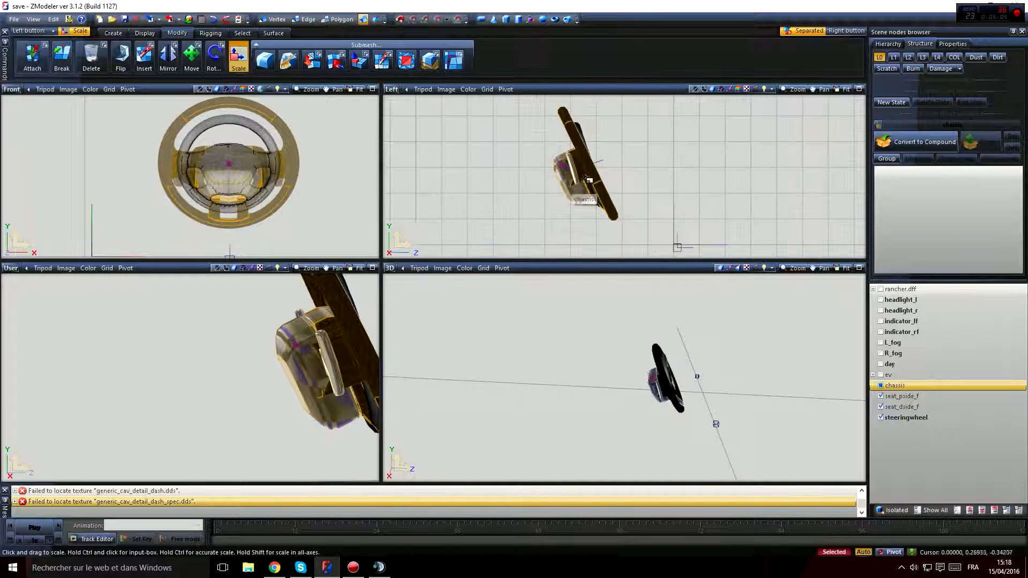
drag(599, 184, 675, 444)
key(ctrl+z)
Step: Lower the pivot on the hub housing, scale the detached wheel down to the imported steeringwheel's diameter, and deselect it
scroll(574, 191, up, 3)
scroll(575, 191, up, 1)
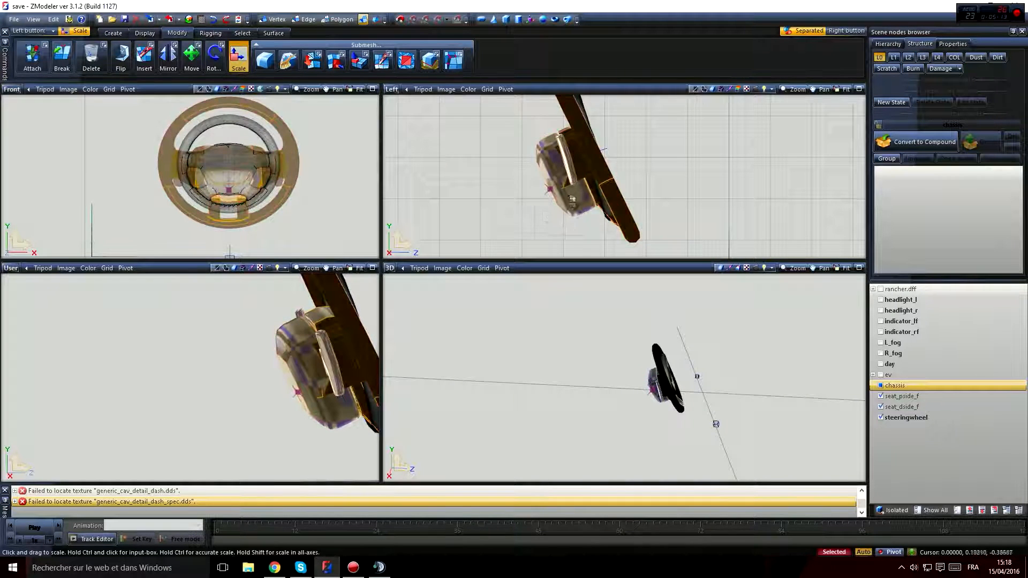
scroll(589, 194, down, 1)
mouse_move(602, 184)
mouse_down()
mouse_move(608, 235)
mouse_move(592, 170)
mouse_move(593, 179)
mouse_up()
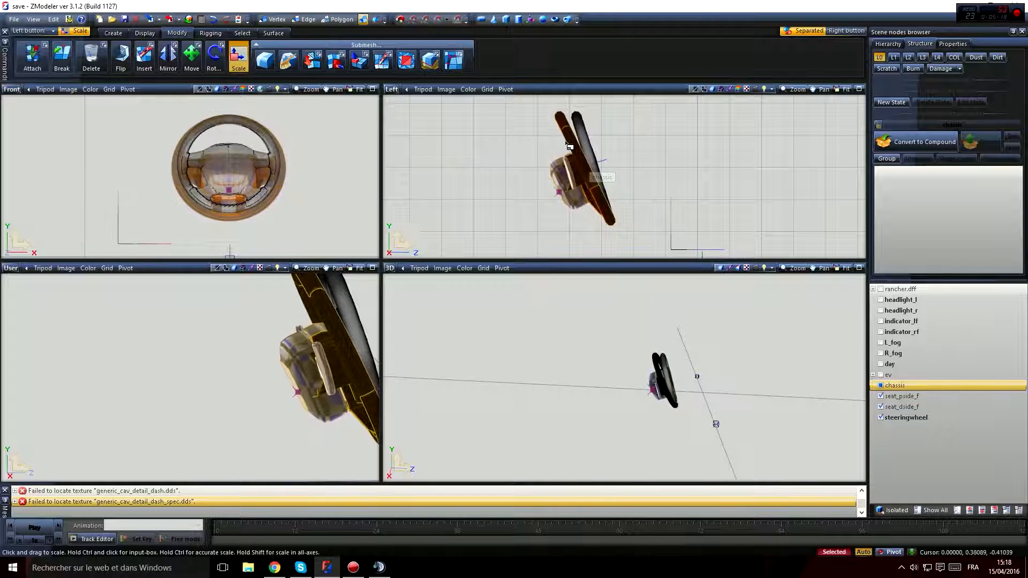
drag(628, 401, 622, 363)
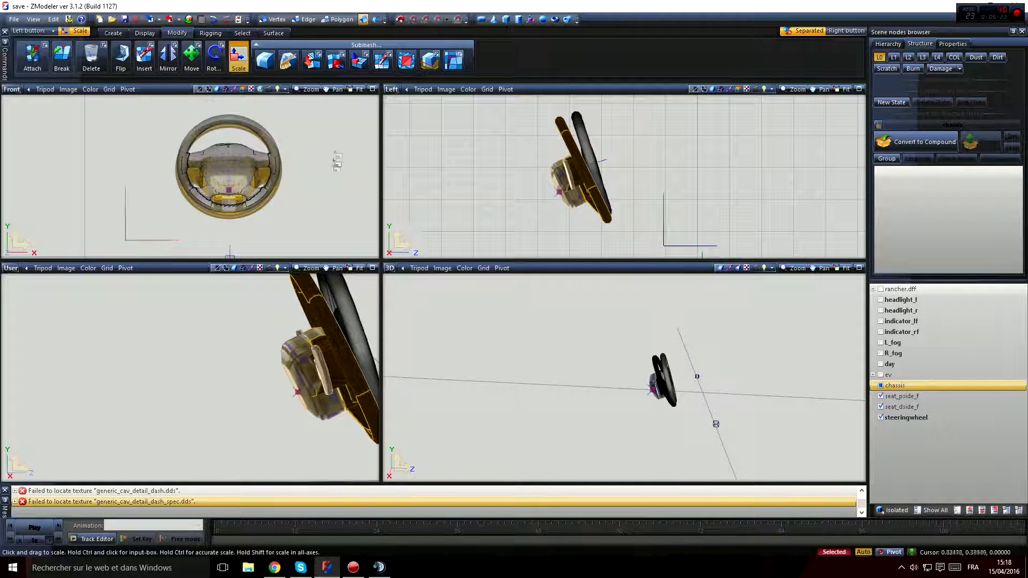
right_drag(344, 158, 351, 166)
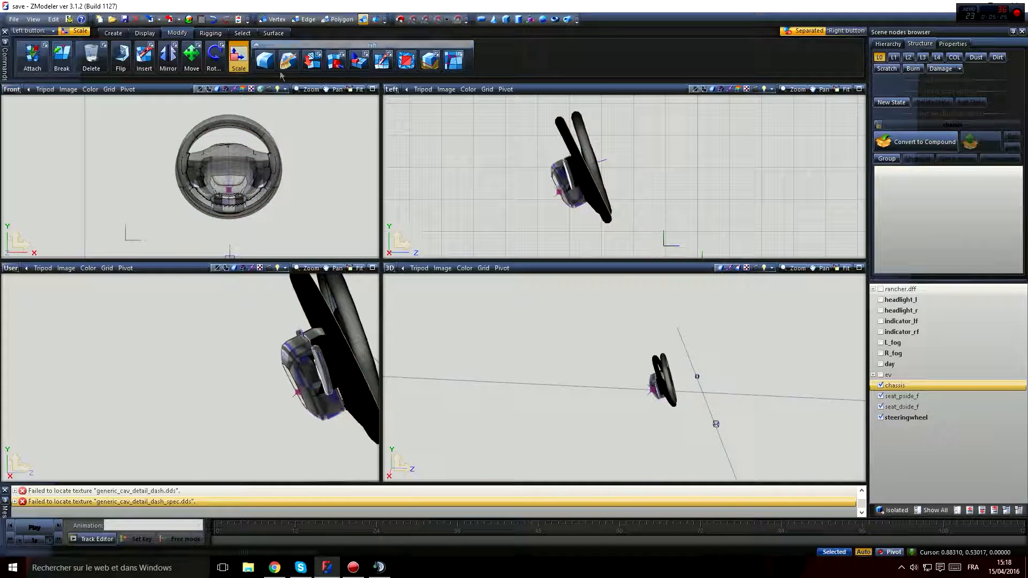
Step: Move the imported steeringwheel and seat nodes in the Left viewport so the imported wheel overlaps the detached Evoque wheel
click(193, 58)
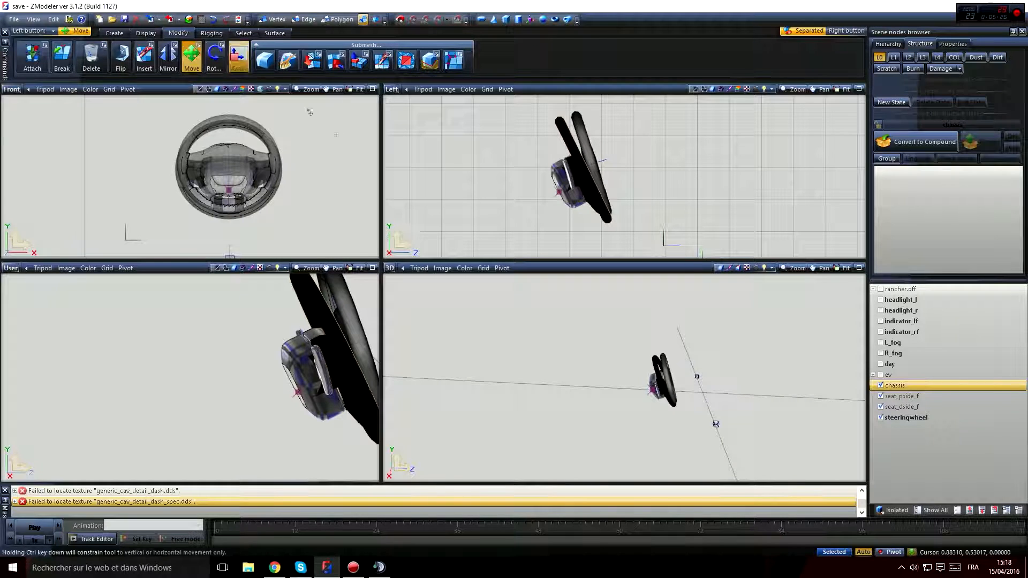
click(881, 385)
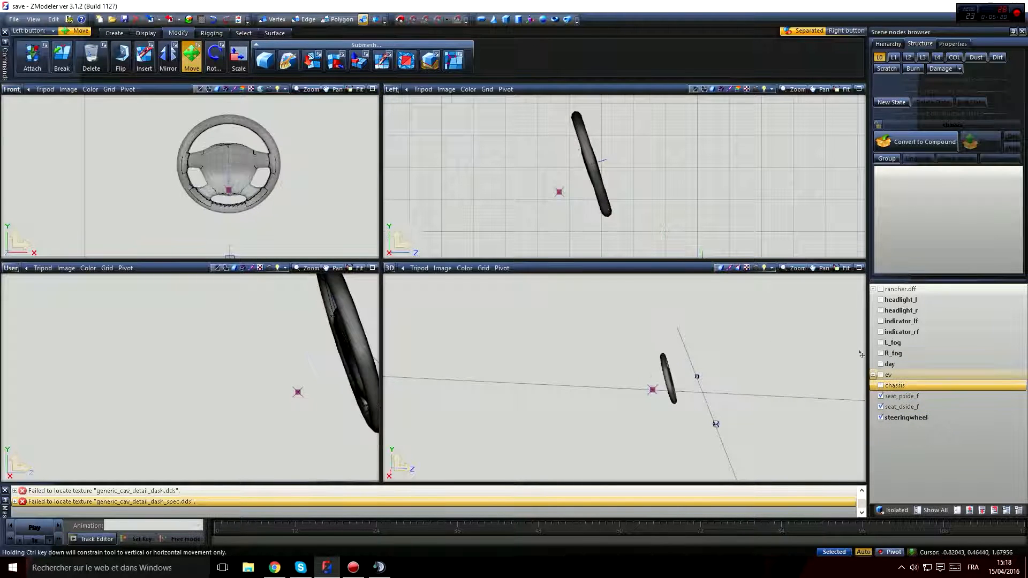
scroll(645, 171, down, 3)
right_drag(551, 124, 774, 262)
click(881, 385)
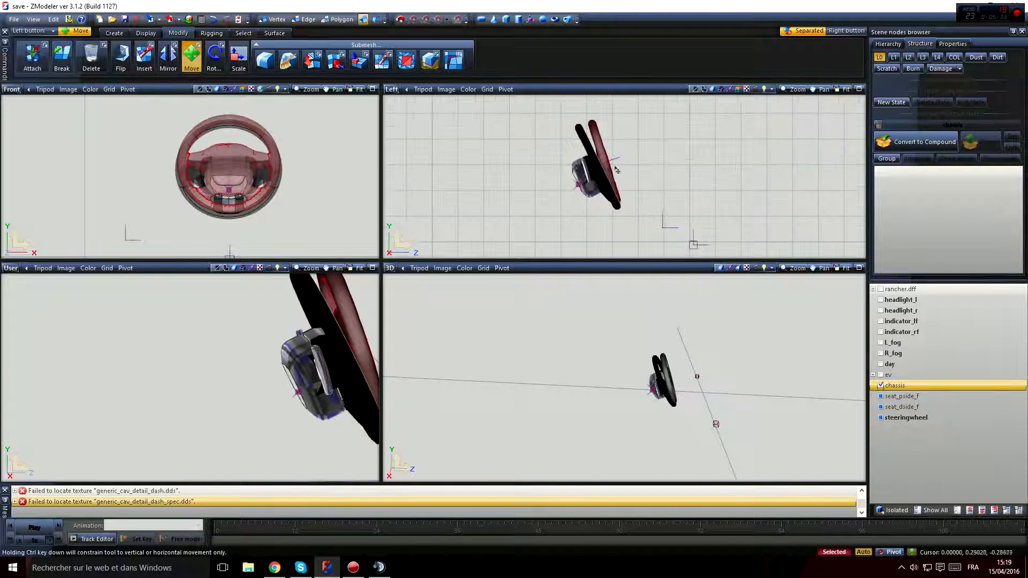
drag(604, 166, 594, 169)
middle_drag(711, 423, 561, 397)
middle_drag(626, 404, 674, 342)
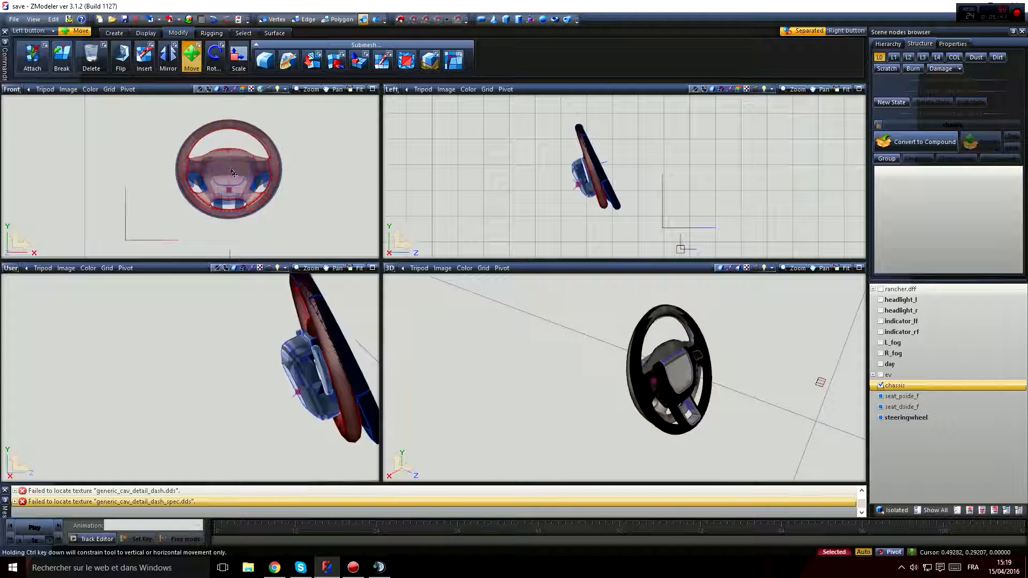
Step: Fine-tune the position of the imported steeringwheel and seat nodes in the Front and Left viewports to center them on the Evoque wheel
drag(233, 173, 236, 173)
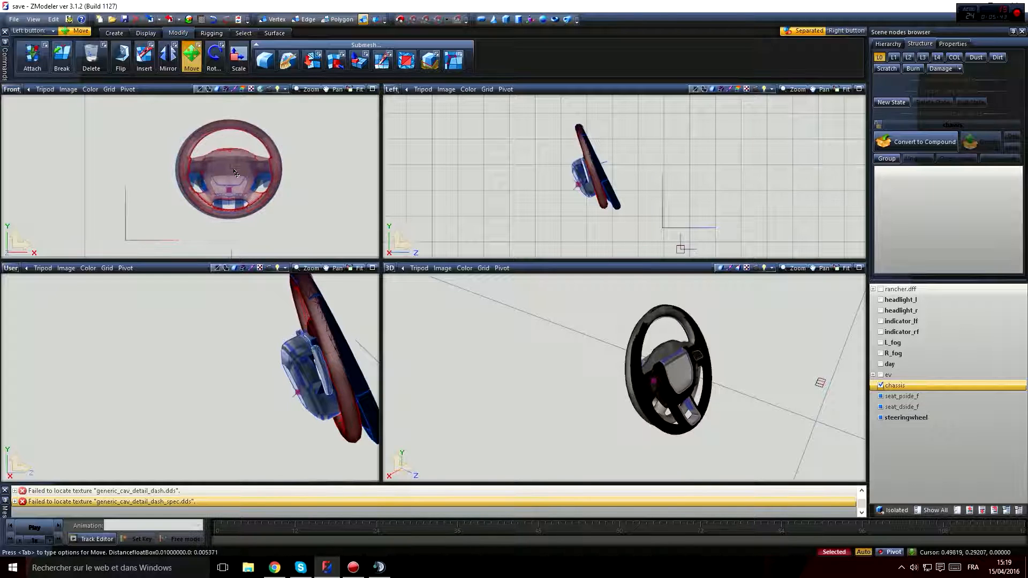
drag(588, 169, 590, 168)
middle_drag(790, 393, 743, 398)
drag(226, 183, 224, 184)
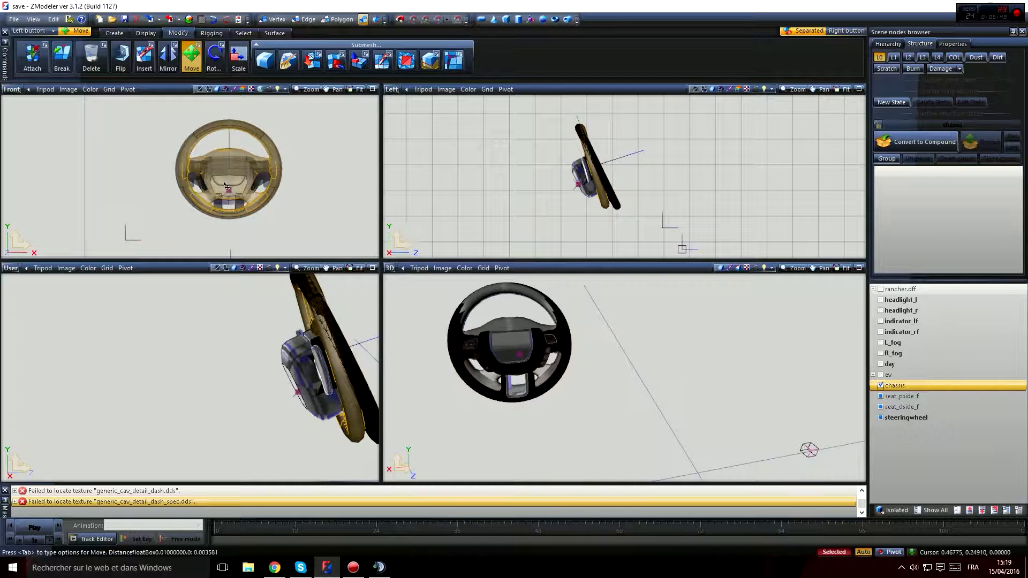
middle_drag(524, 326, 567, 330)
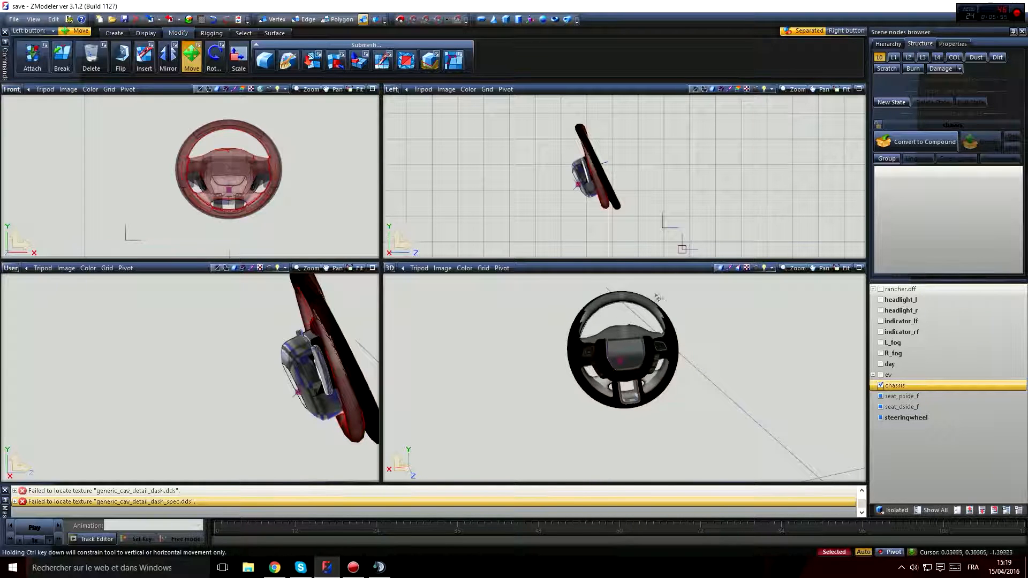
middle_drag(657, 297, 549, 310)
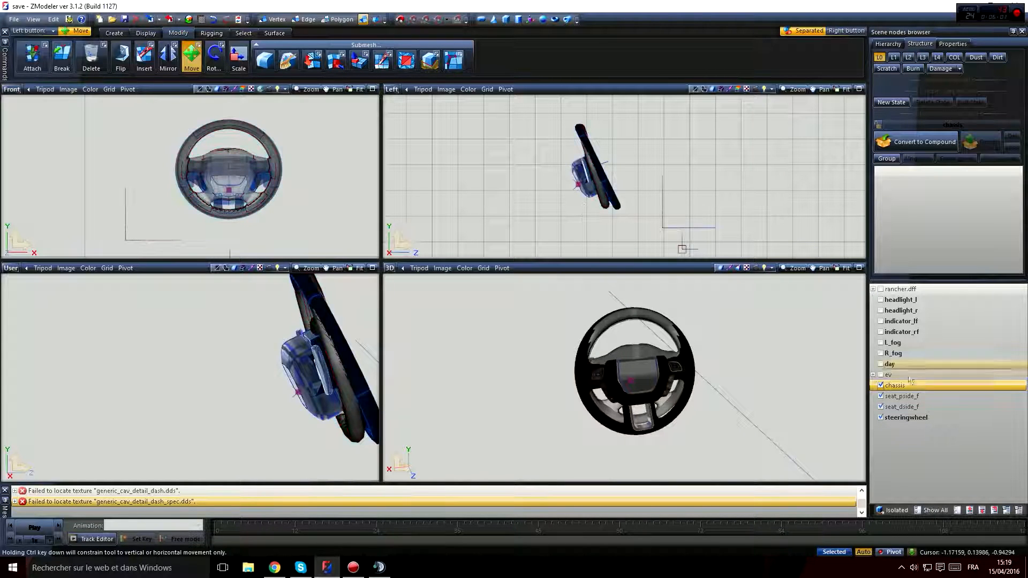
Step: Try to rotate all of the detached wheel's polygons in the Left viewport toward the imported wheel's tilt, undo it, and leave polygon mode
click(323, 151)
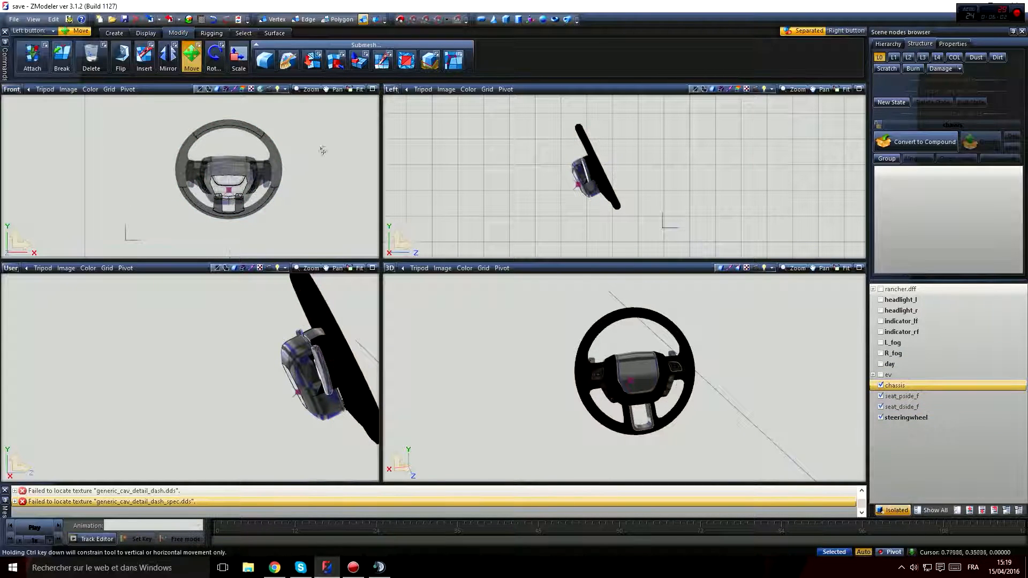
click(338, 19)
click(214, 55)
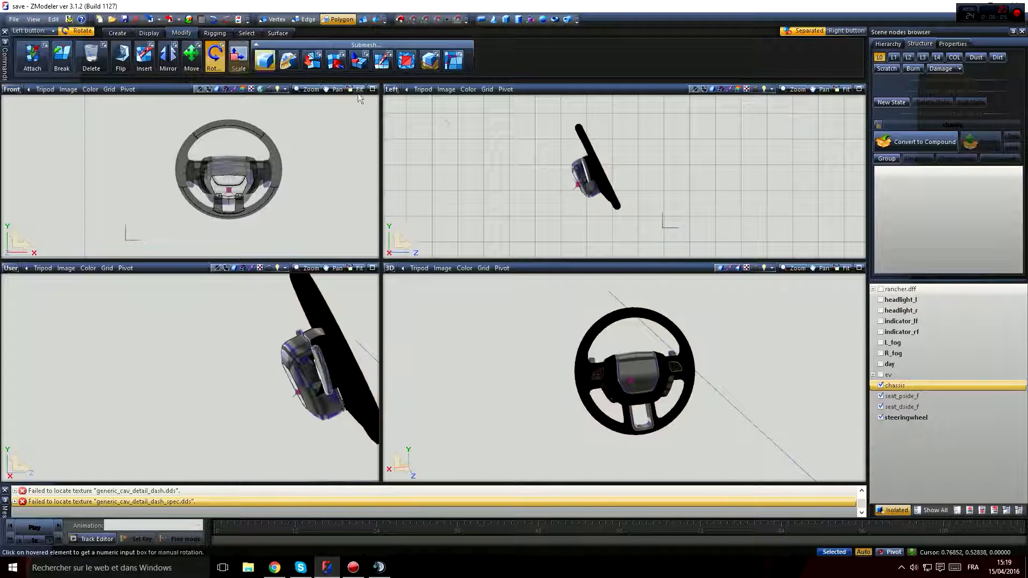
key(ctrl+a)
drag(503, 97, 695, 248)
drag(607, 183, 607, 101)
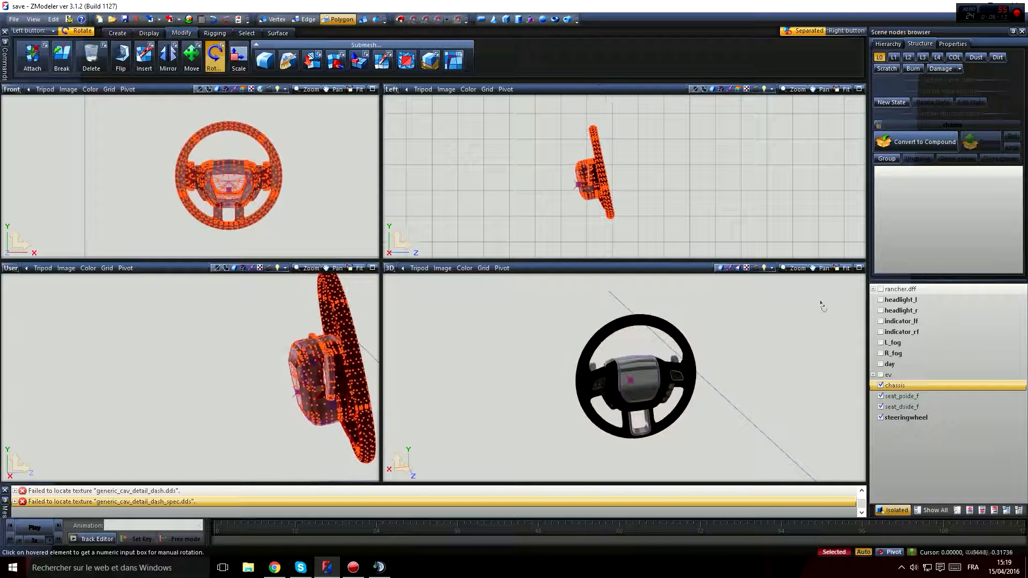
click(894, 511)
drag(610, 204, 735, 182)
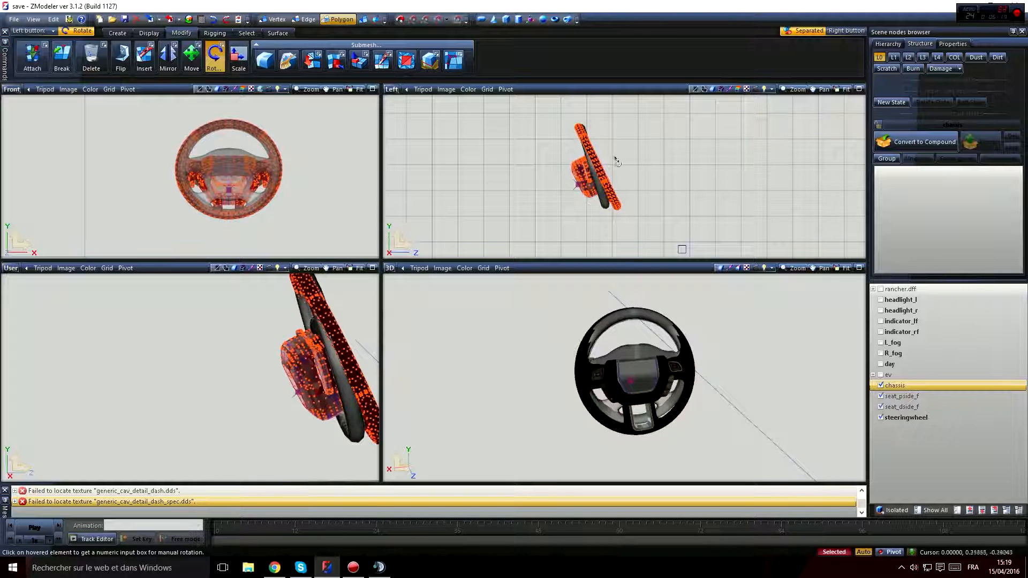
drag(650, 151, 720, 211)
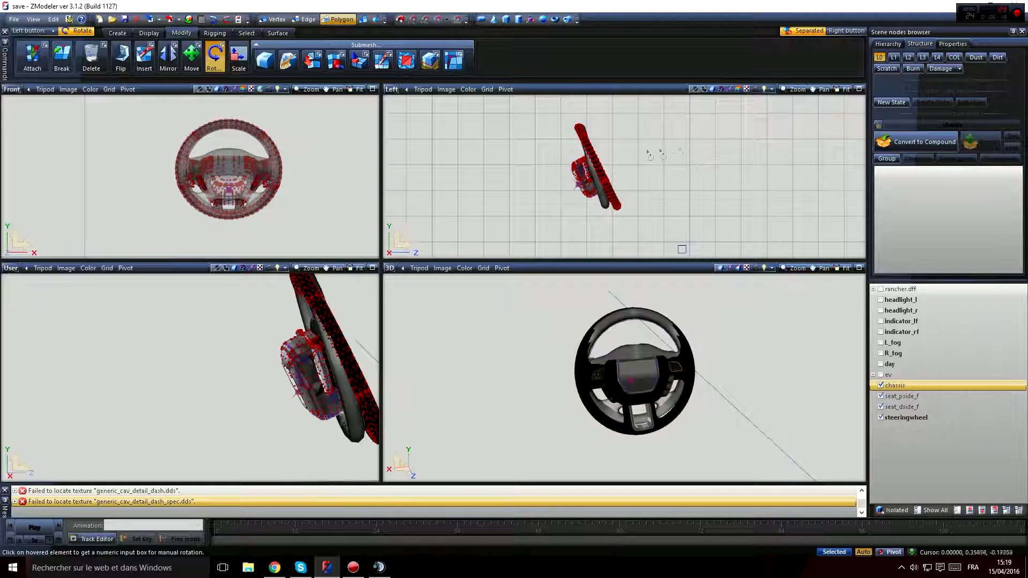
click(364, 19)
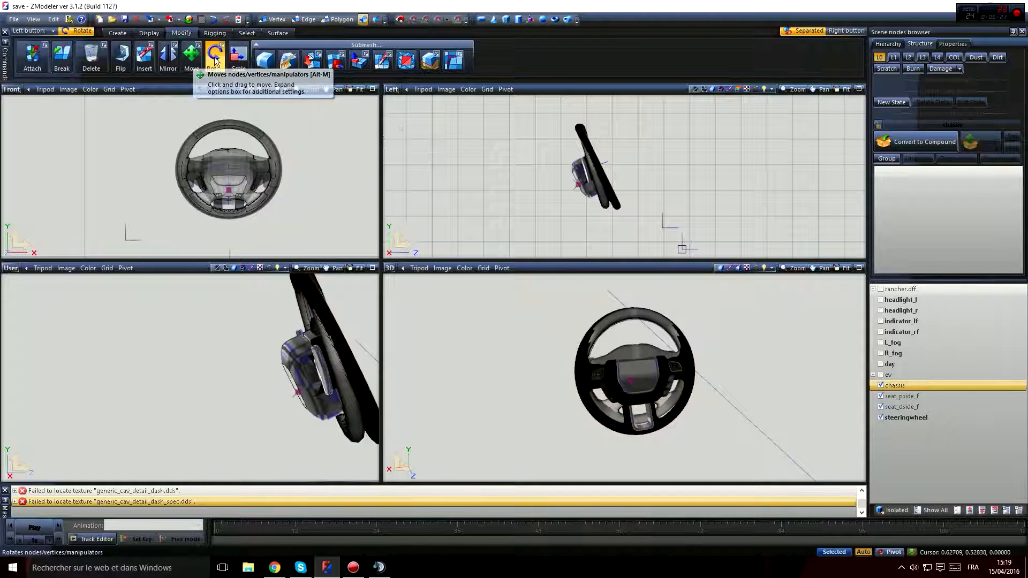
click(215, 58)
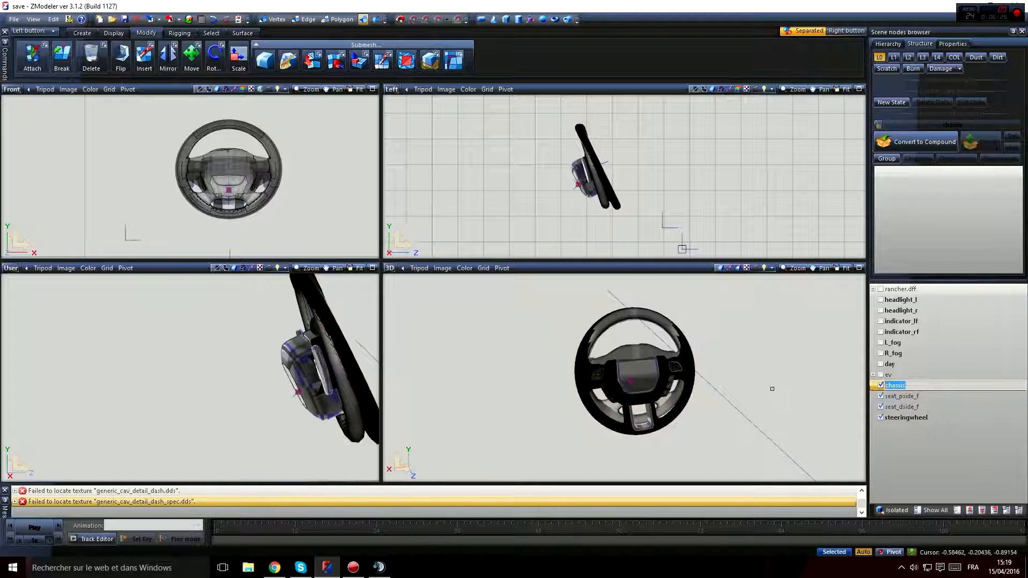
Step: Clear the name of the detached wheel's chassis node and dismiss the steeringwheel compound
key(ctrl+x)
click(925, 438)
click(906, 418)
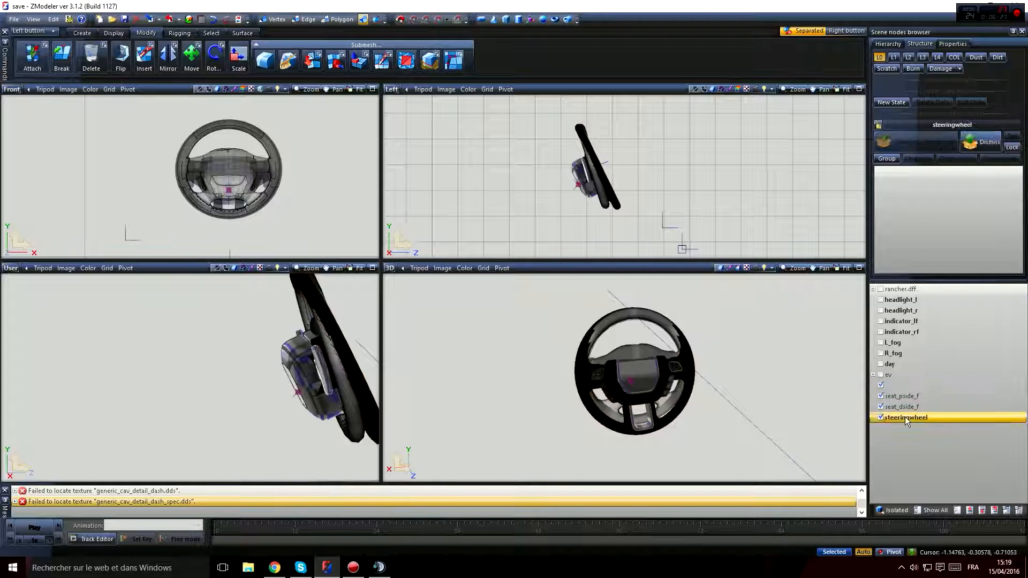
click(982, 142)
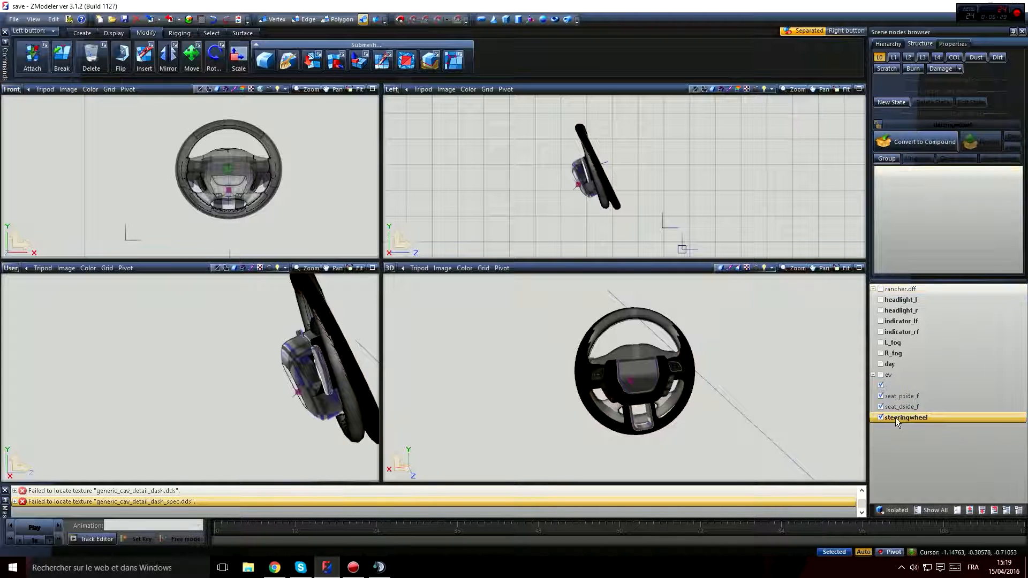
Step: Delete the imported wheel mesh under steeringwheel and make the unnamed detached wheel node its child
click(874, 417)
right_click(905, 428)
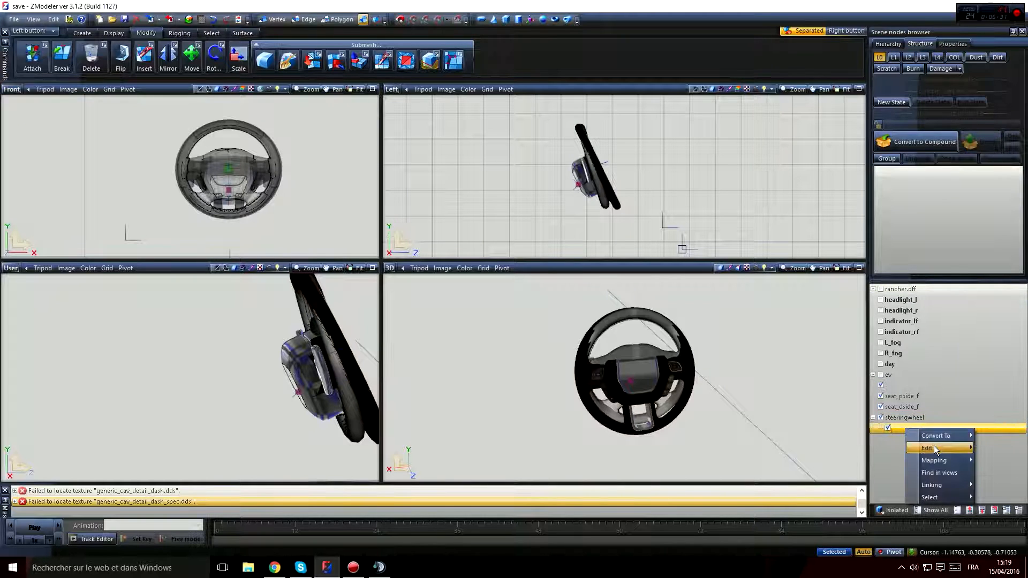
click(994, 448)
click(908, 384)
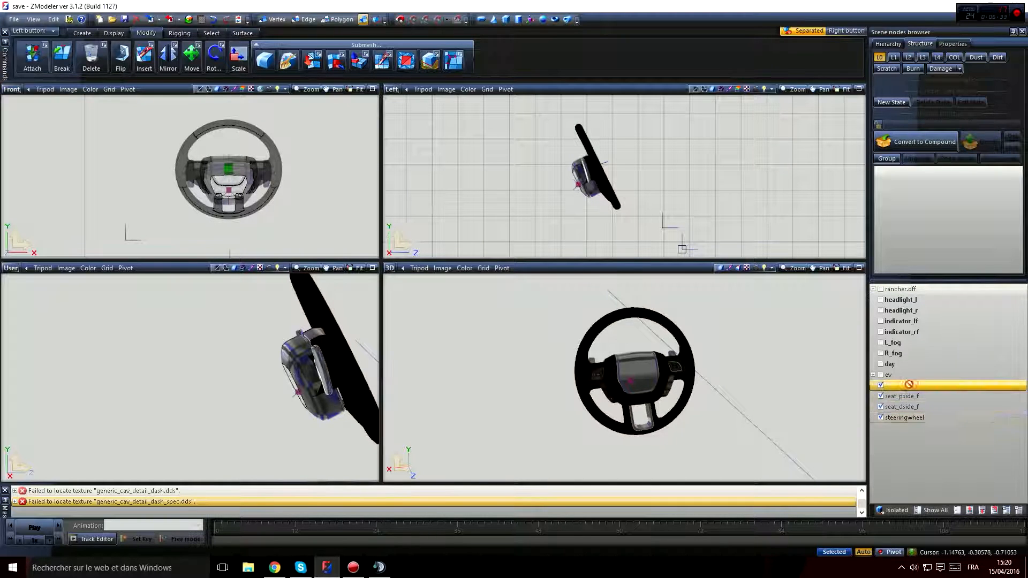
drag(908, 419, 908, 418)
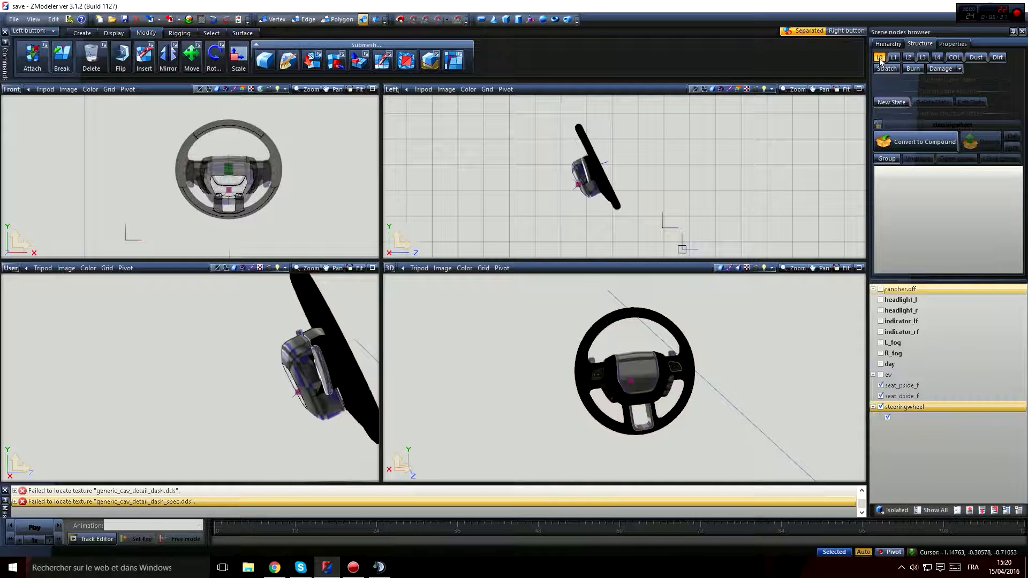
Step: Convert steeringwheel to a compound, assign the unnamed wheel mesh to its L0 state, and display L0
click(891, 140)
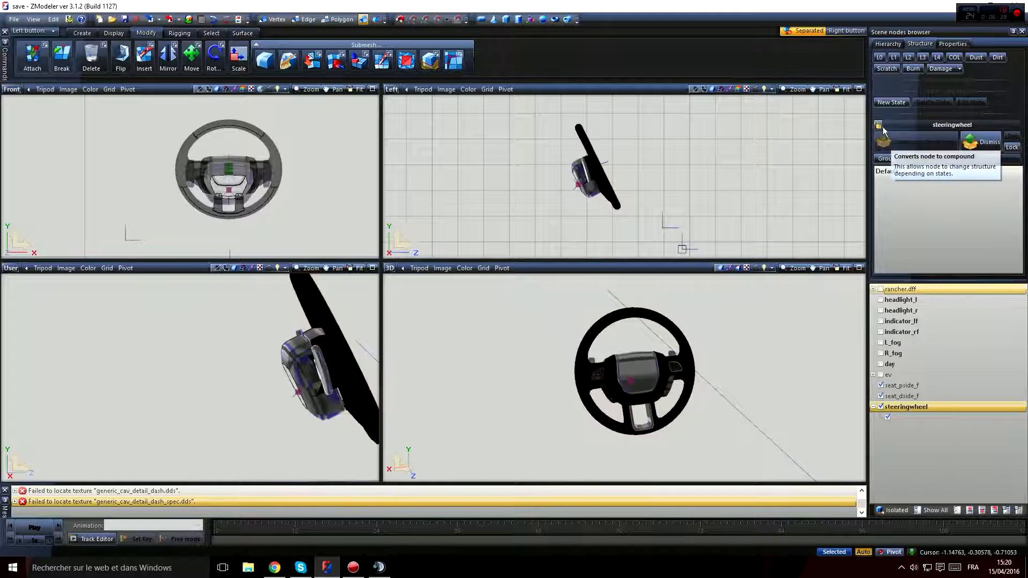
click(880, 124)
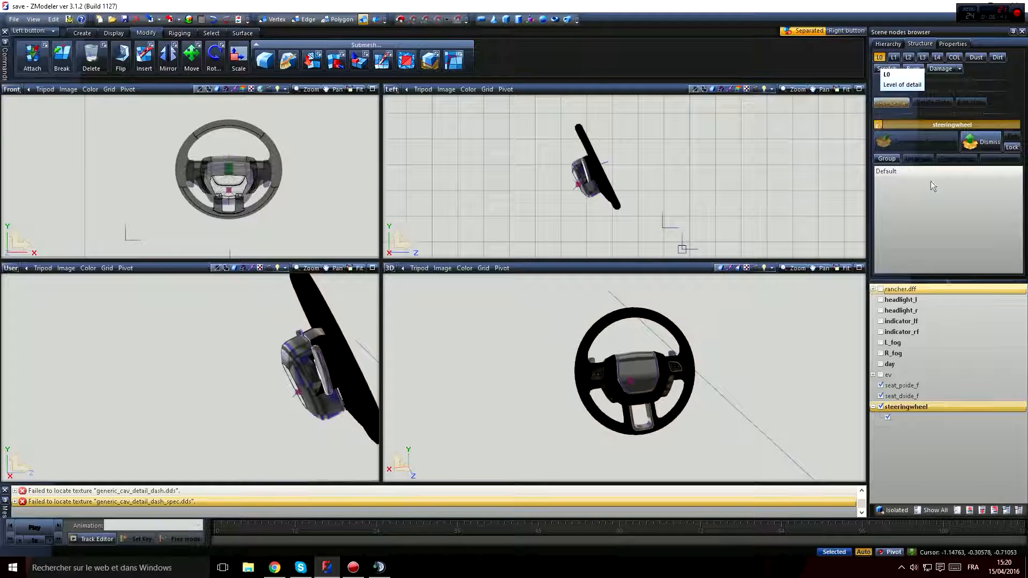
click(903, 416)
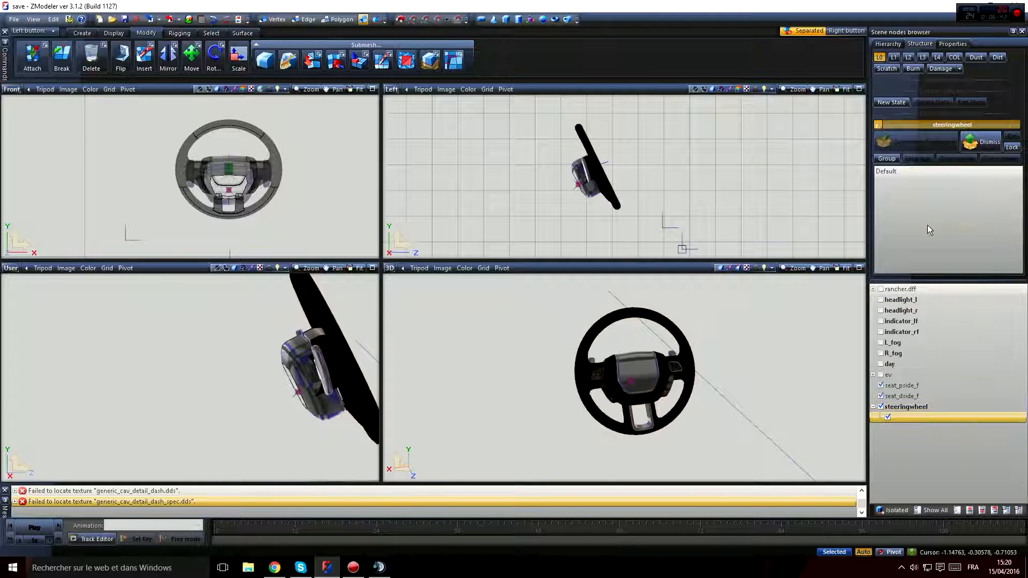
click(879, 58)
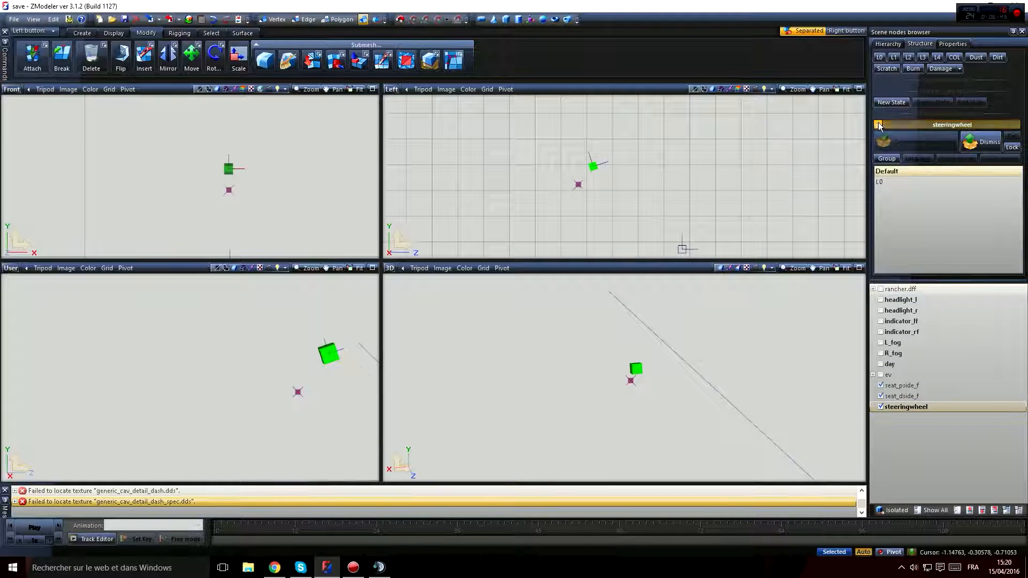
click(879, 58)
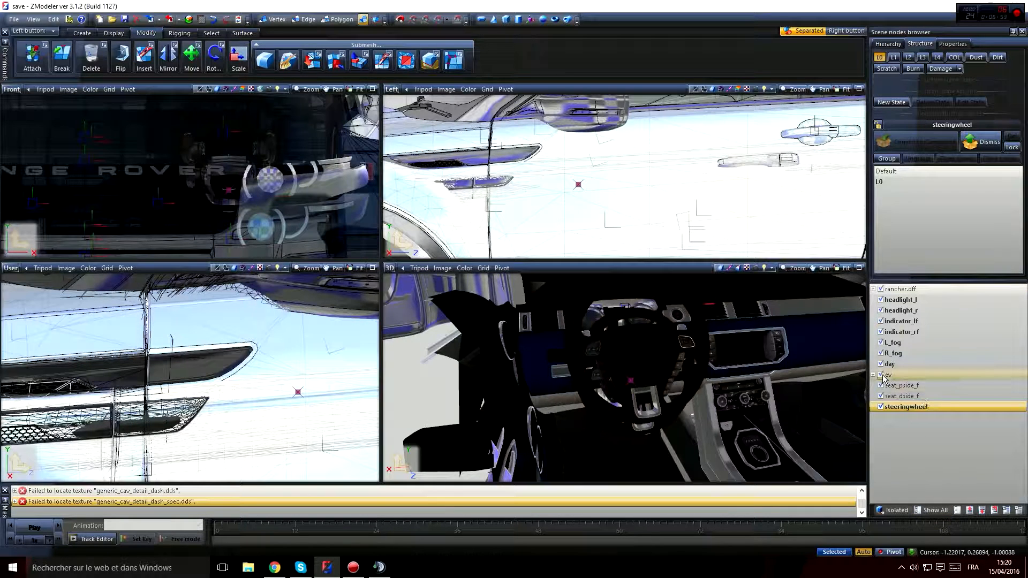
Step: Hide the ev node and all light nodes from headlight_l to day, keeping rancher.dff shown
click(881, 375)
click(888, 364)
shift+click(893, 300)
click(881, 299)
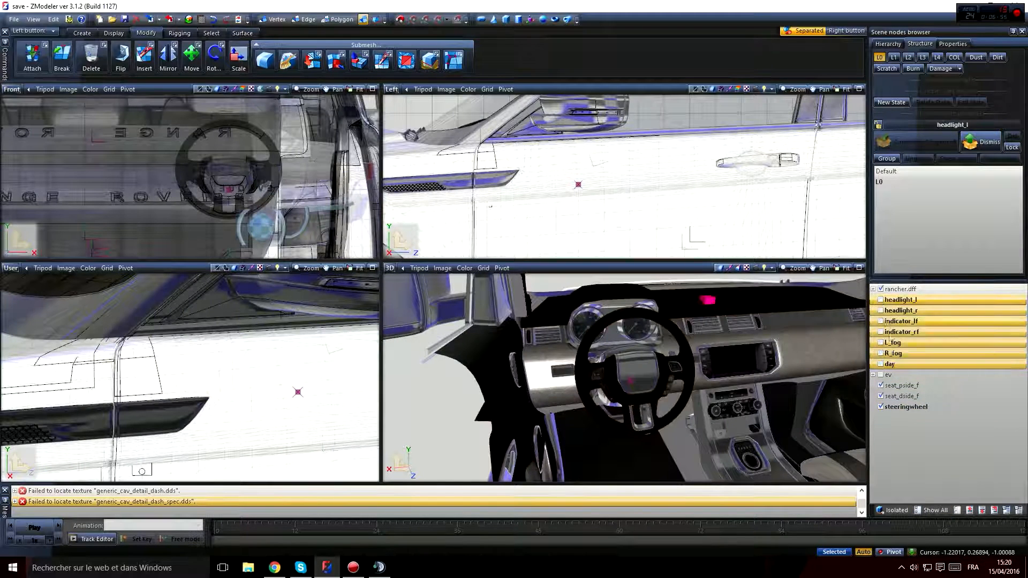
click(894, 343)
Step: Examine the seat nodes' placement relative to the front seats and steering wheel inside the cabin in the 3D viewport
middle_drag(688, 410, 617, 406)
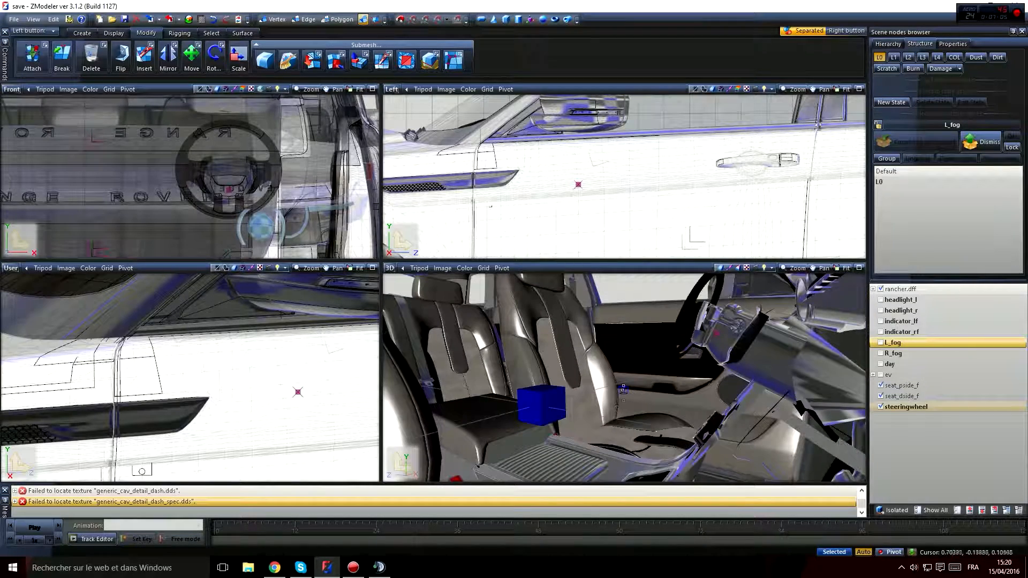
middle_drag(634, 367, 627, 402)
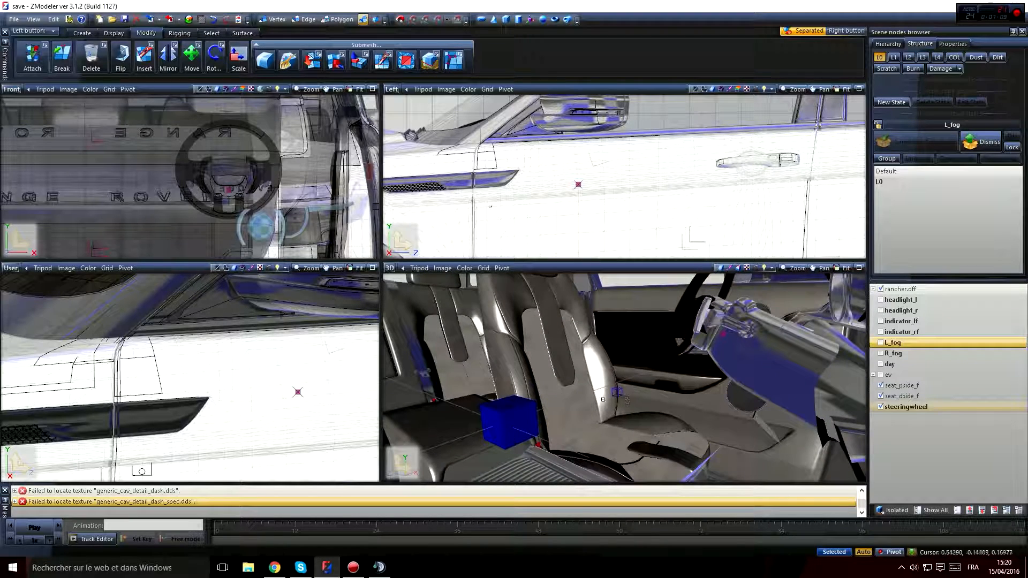
middle_drag(618, 444, 623, 451)
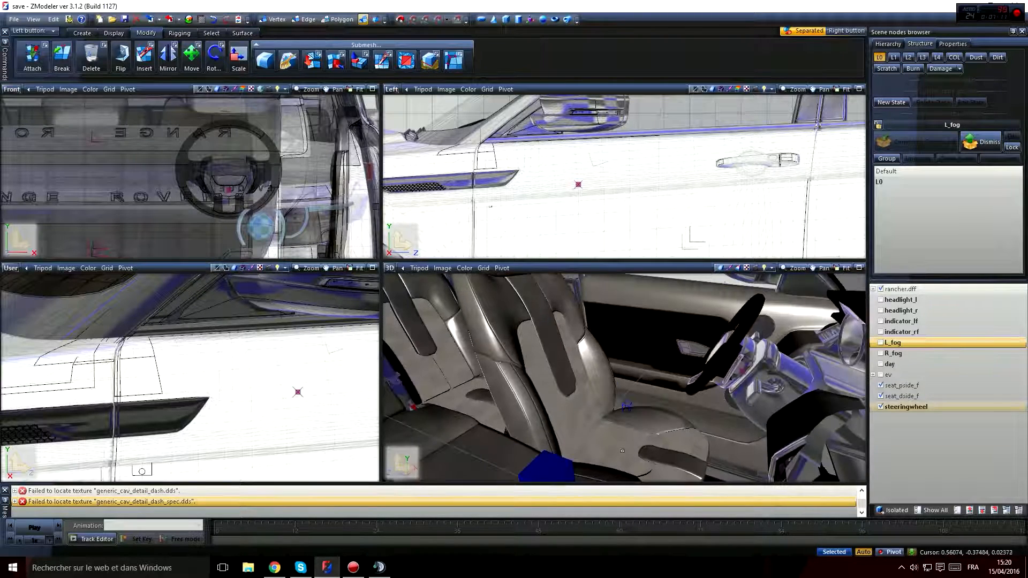
middle_drag(665, 413, 633, 394)
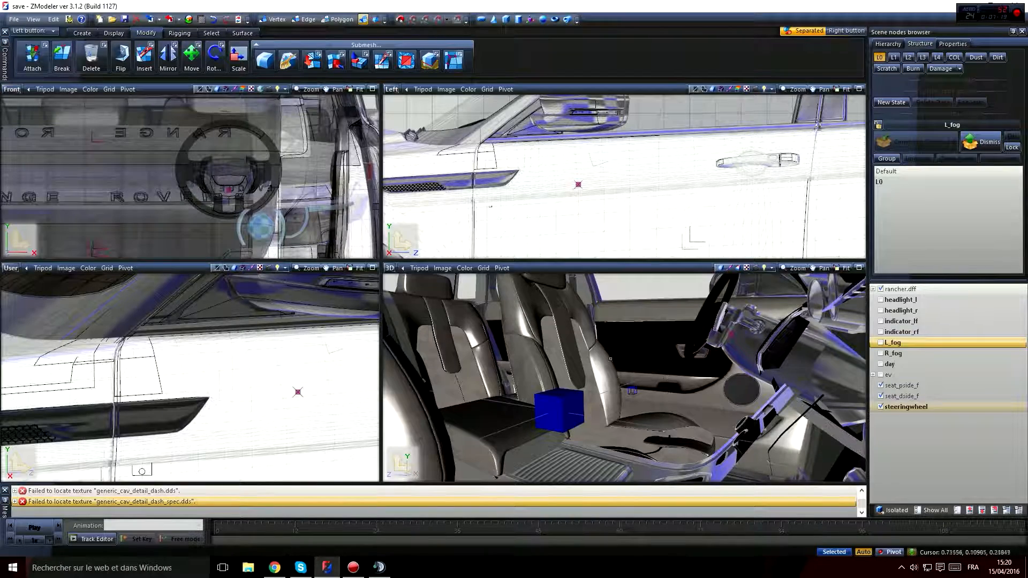
middle_drag(632, 400, 693, 399)
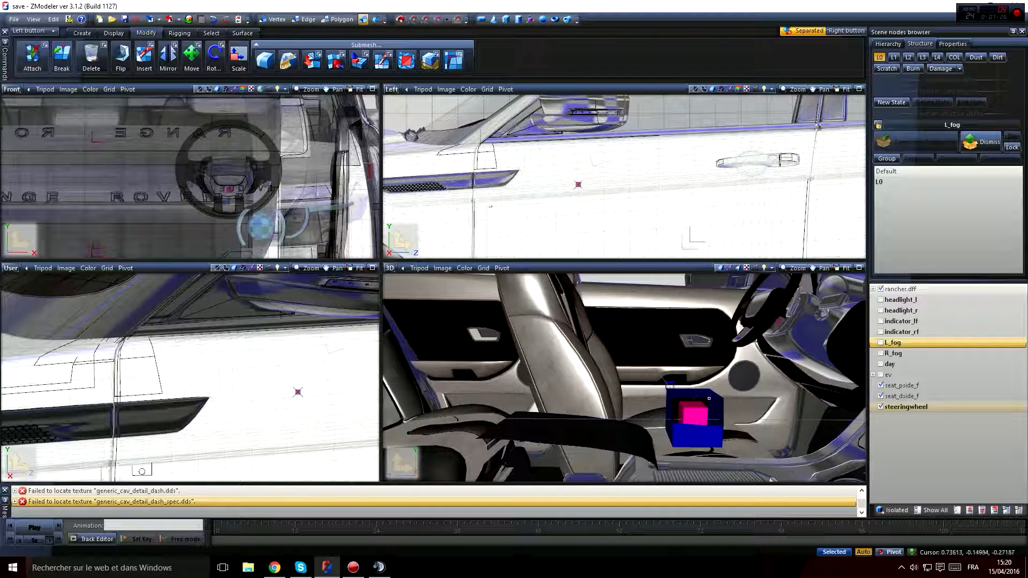
middle_drag(708, 398, 687, 314)
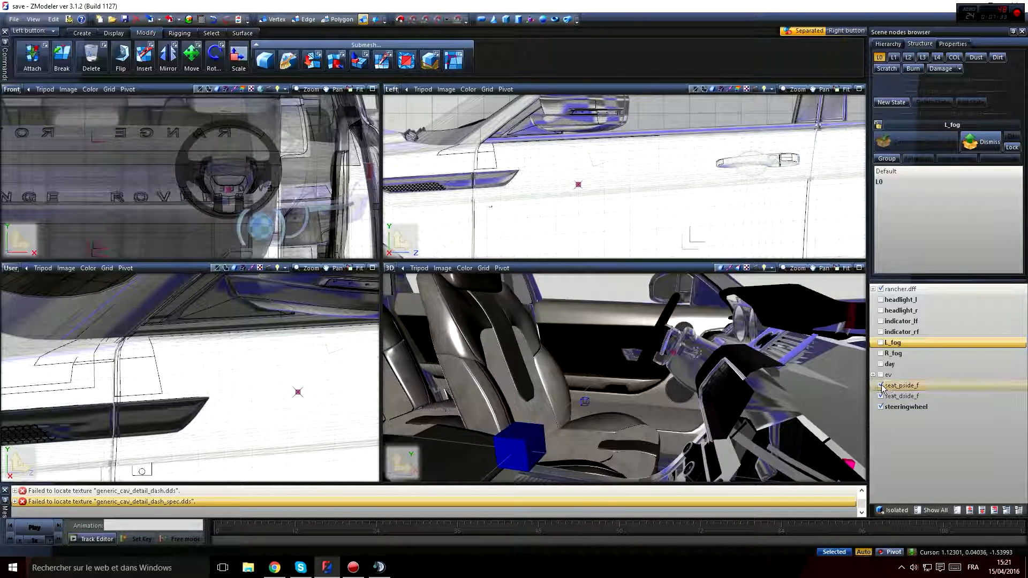
scroll(649, 404, down, 3)
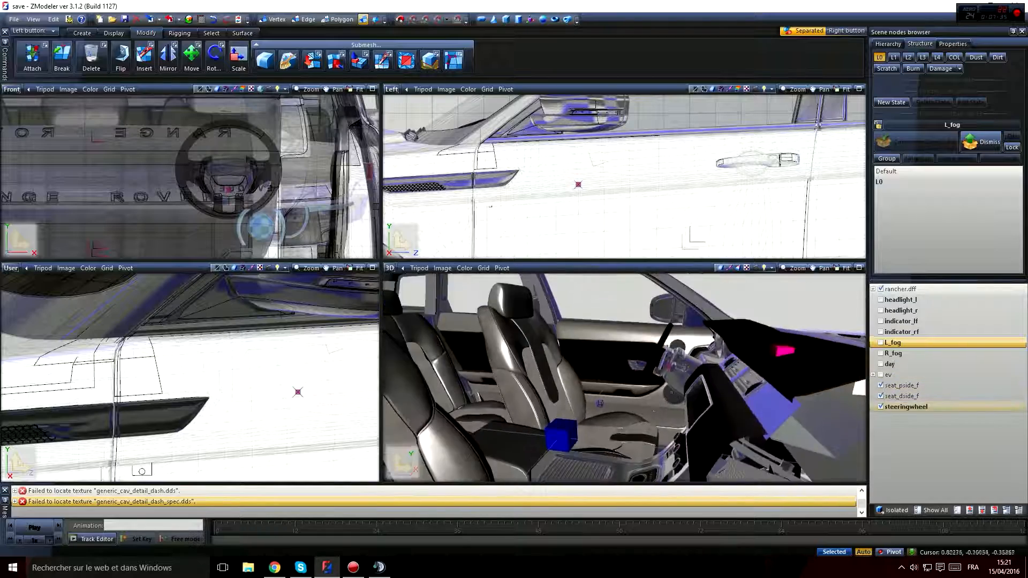
middle_drag(649, 404, 814, 333)
Step: Hide rancher.dff to select the seat_pside_f node for moving in the front view, and show rancher.dff again
click(880, 288)
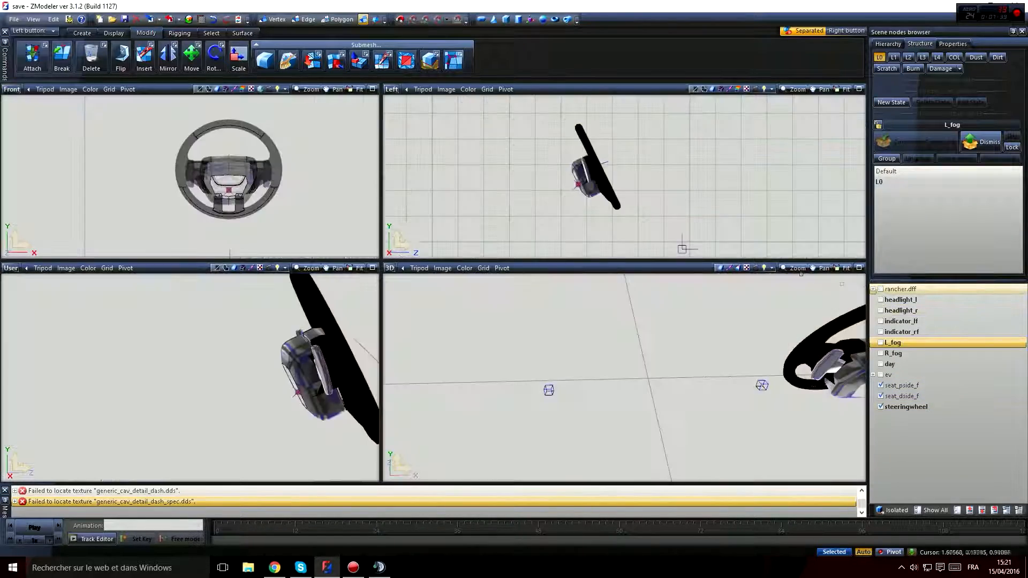
scroll(122, 207, down, 3)
middle_drag(122, 207, 260, 196)
click(191, 57)
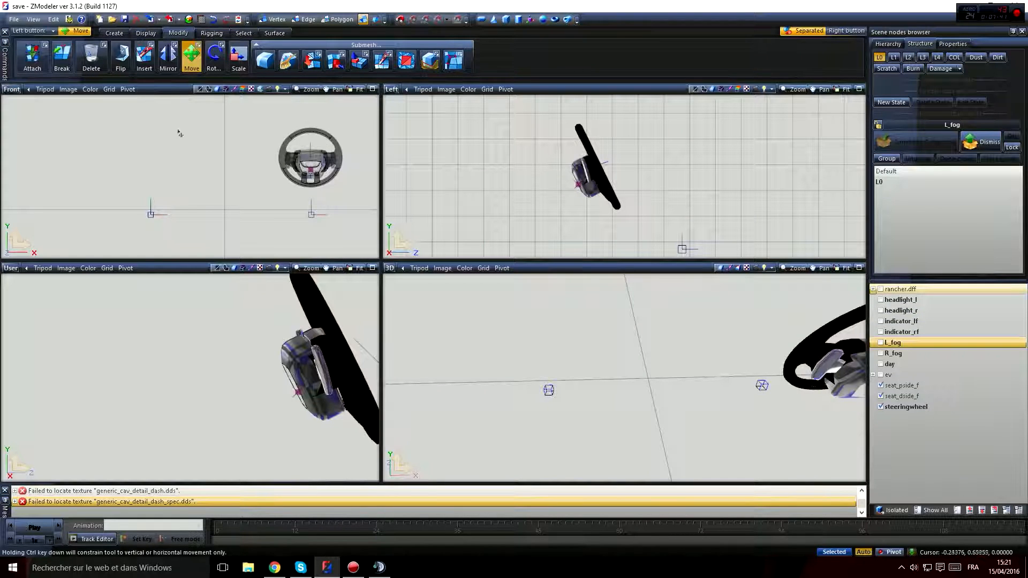
drag(117, 189, 196, 244)
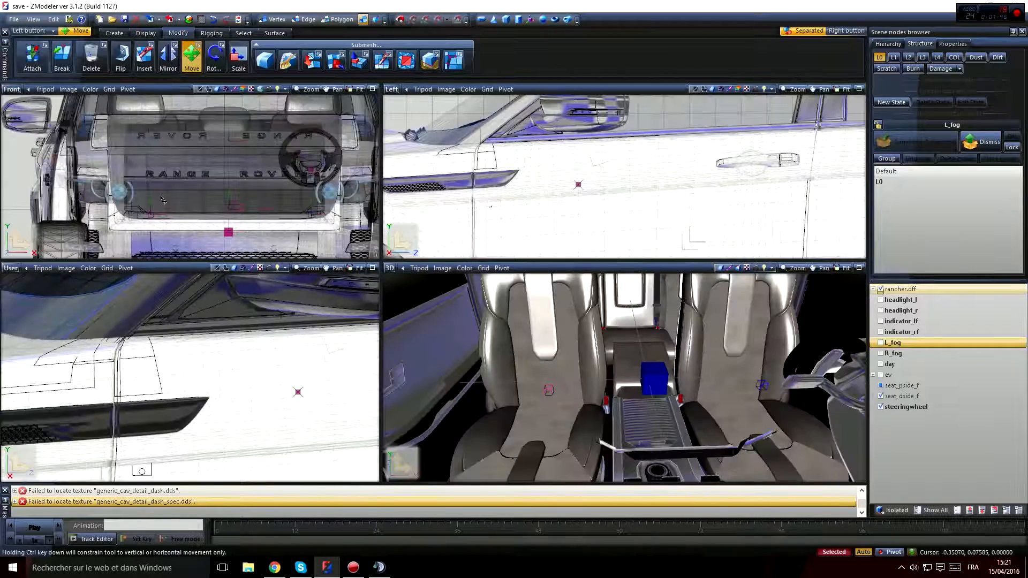
Step: Move the seat_pside_f node sideways to line it up with the front passenger seat, then deselect it
scroll(171, 199, up, 3)
scroll(120, 194, down, 2)
middle_drag(119, 193, 198, 172)
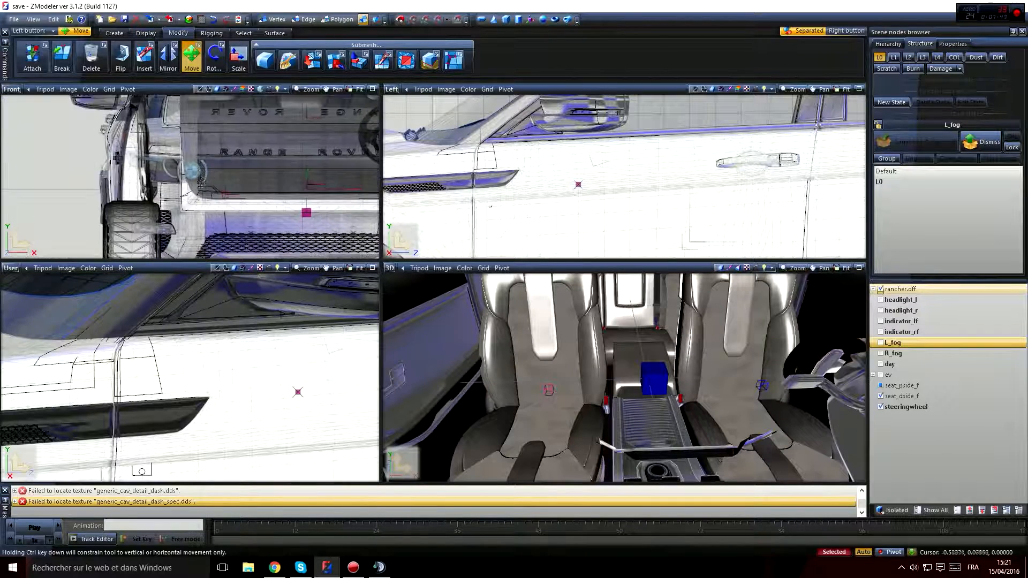
scroll(207, 168, up, 2)
click(253, 88)
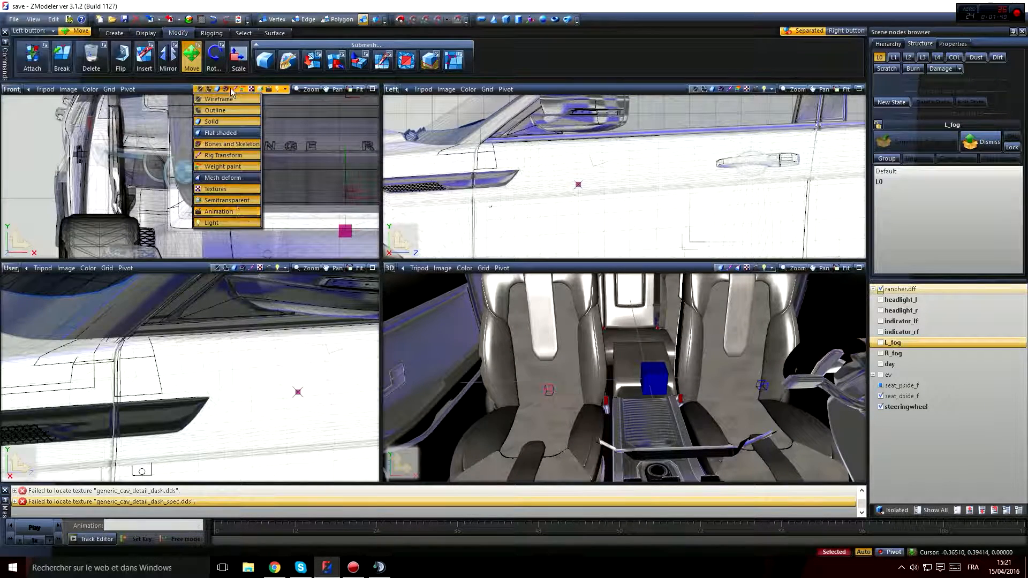
click(232, 211)
scroll(230, 215, up, 1)
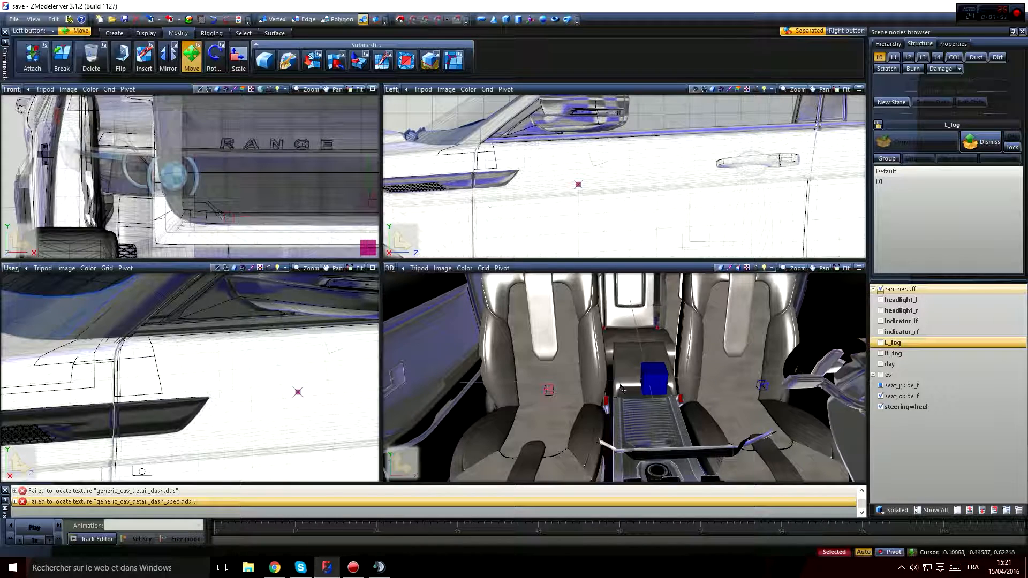
middle_drag(623, 390, 613, 381)
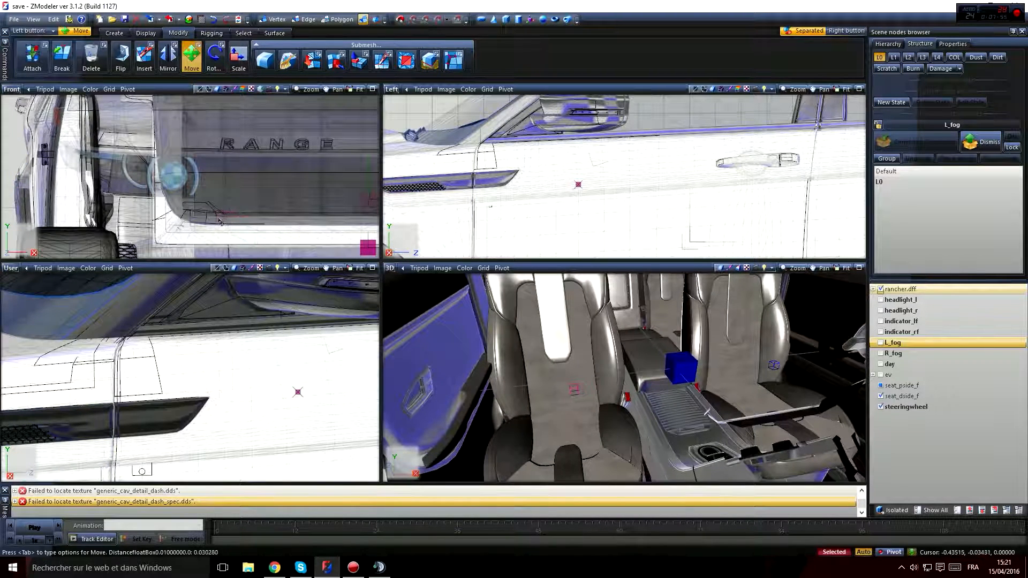
scroll(211, 225, down, 3)
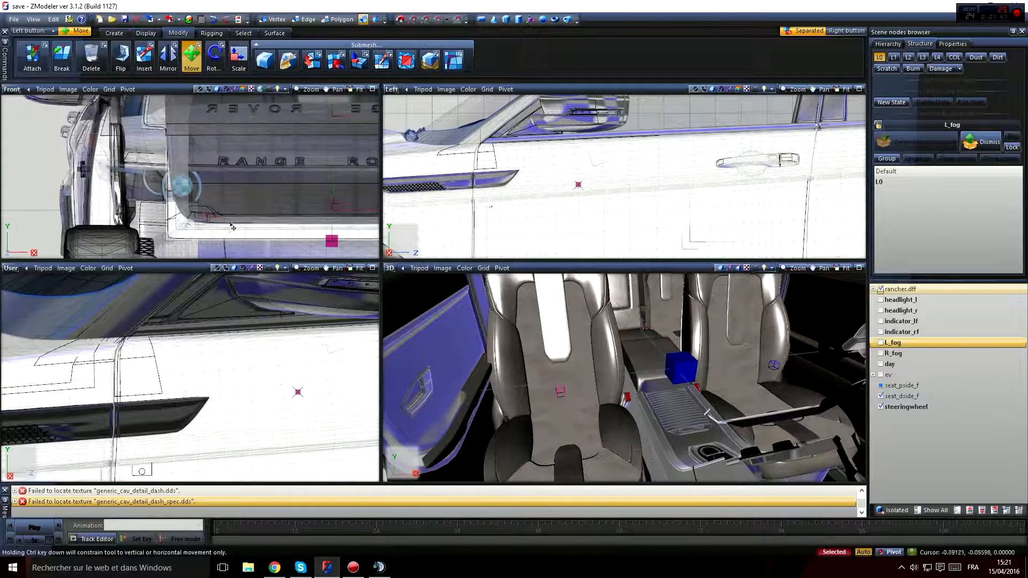
middle_drag(528, 367, 657, 376)
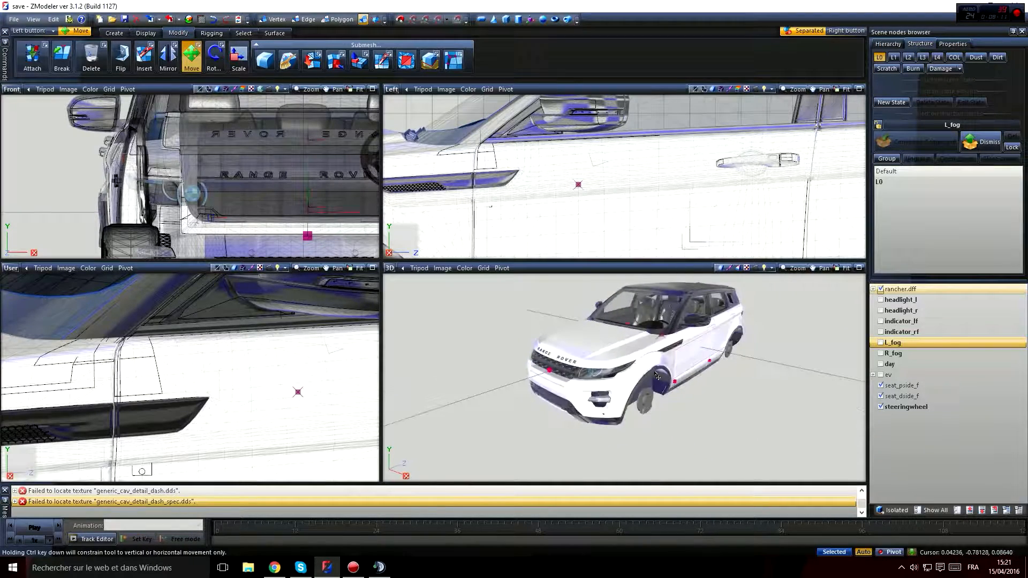
scroll(657, 376, up, 3)
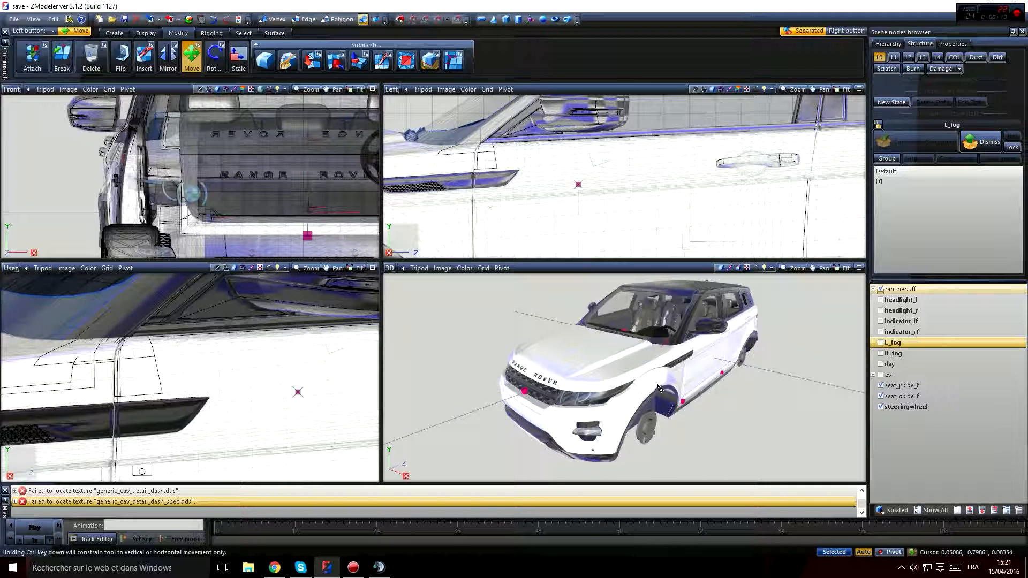